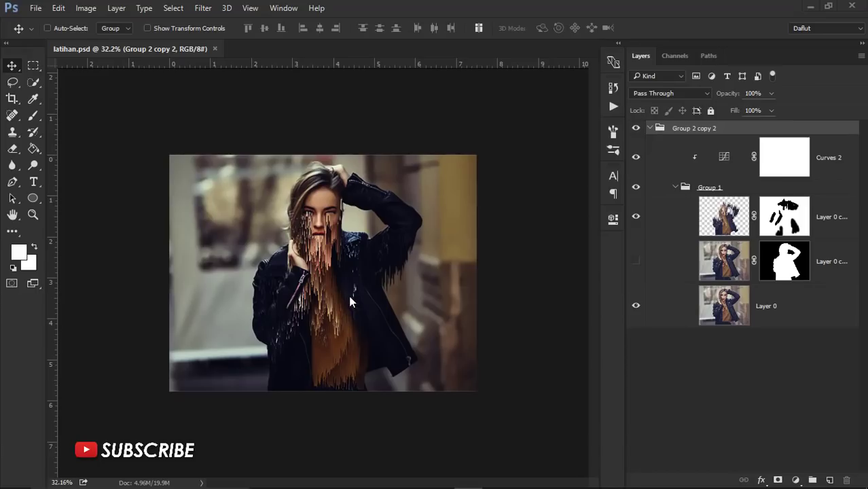
Create a new white 600 × 400 px document at 200 pixels/inch
scroll(318, 243, "up", 5)
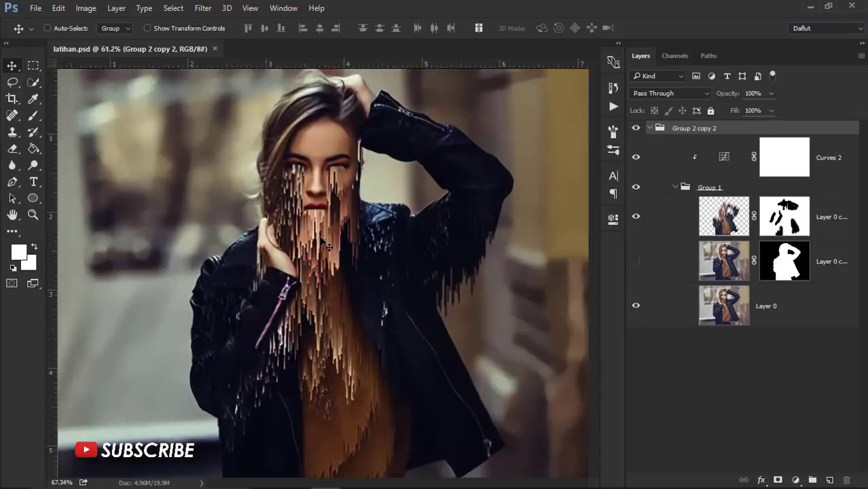
scroll(235, 231, "down", 3)
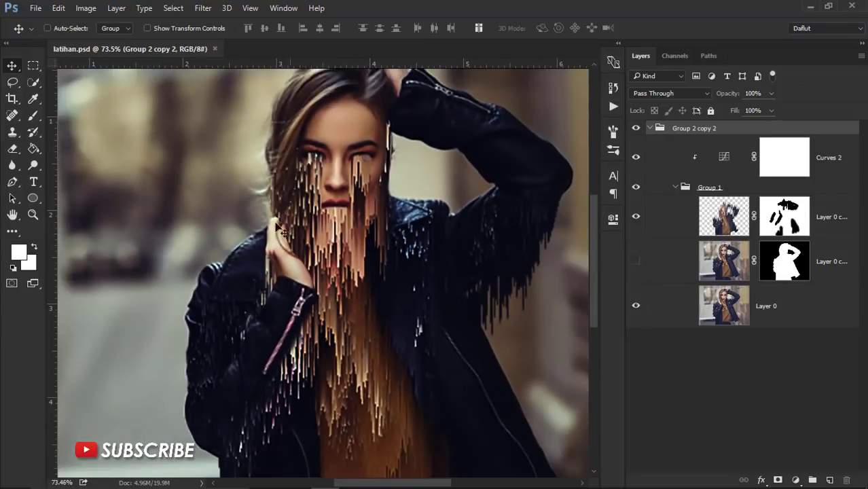
scroll(353, 256, "down", 2)
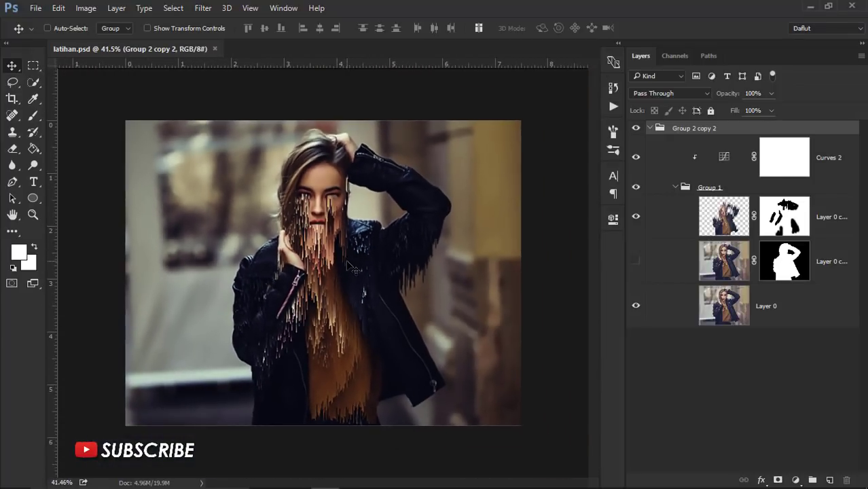
left_click(34, 8)
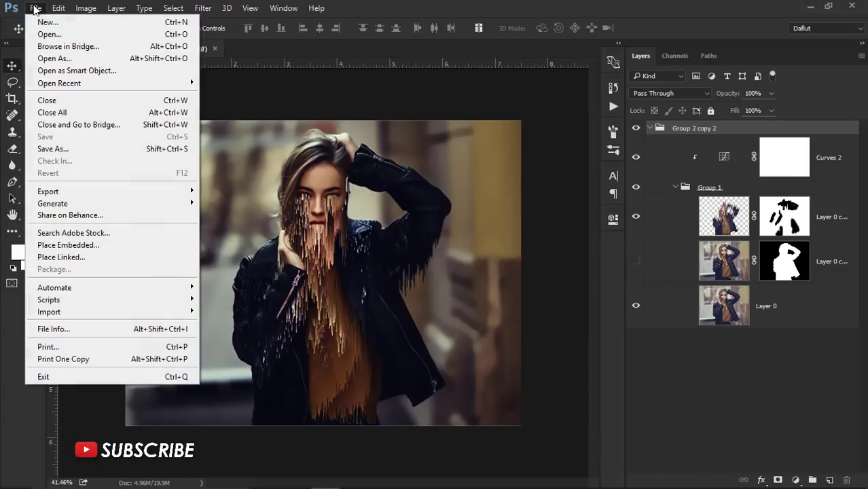
left_click(104, 24)
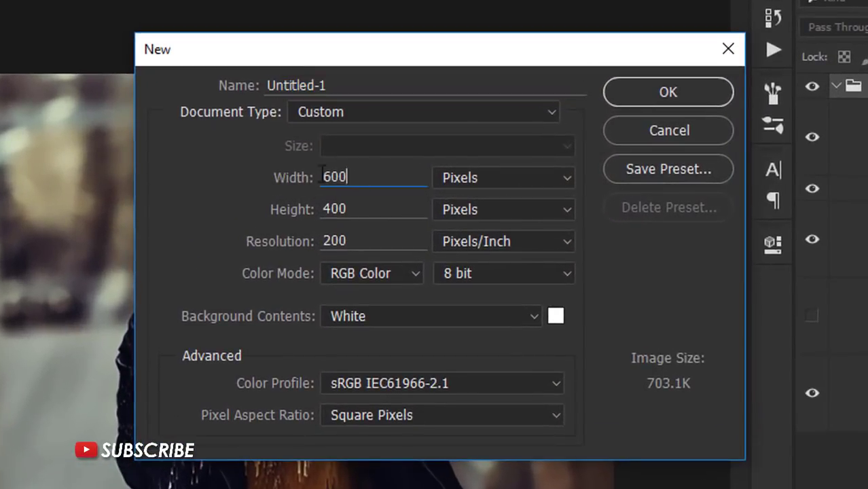
double_click(324, 175)
key("Tab")
left_click(654, 102)
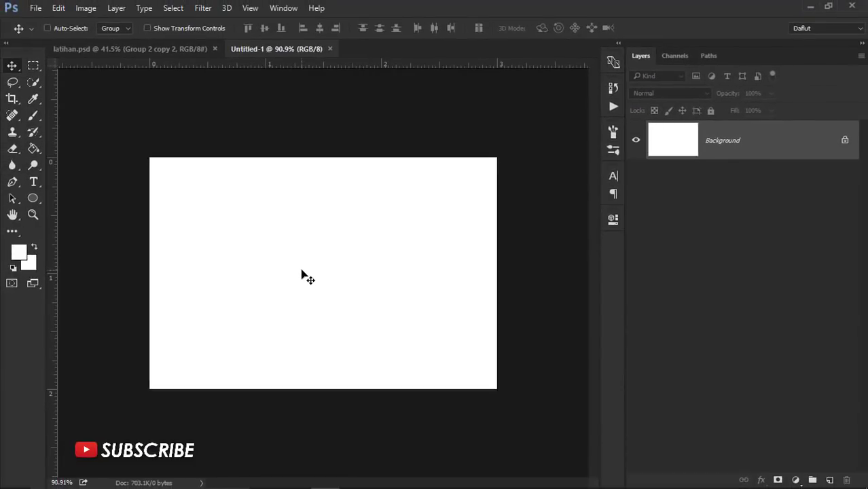
Place the one-beauty-female-winter-fashion photo from File Explorer into Untitled-1 as a layer
left_click(295, 476)
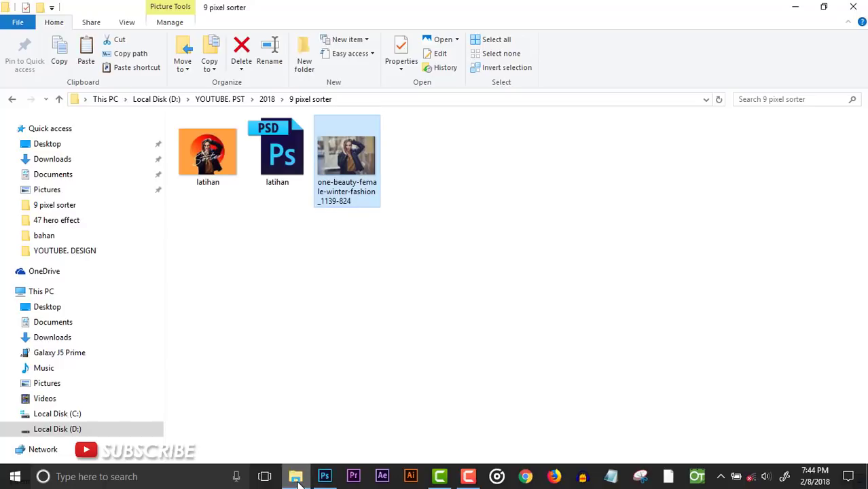
mouse_move(343, 178)
left_mouse_down()
mouse_move(321, 482)
mouse_move(337, 326)
left_mouse_up()
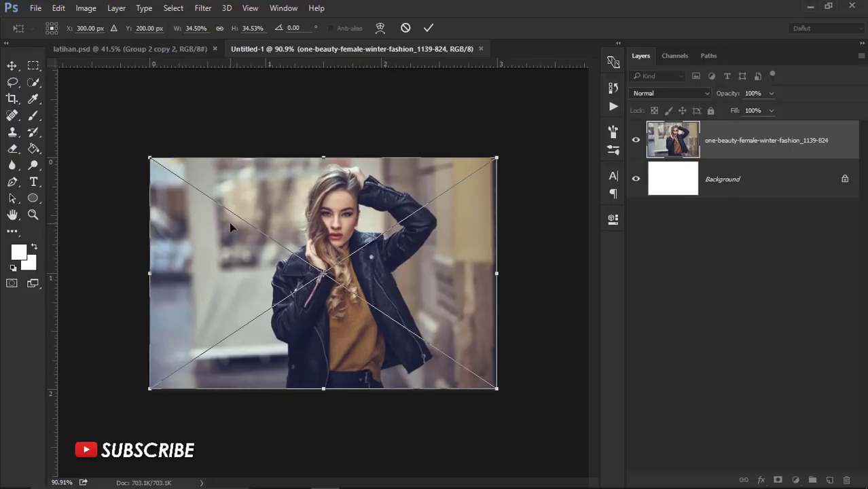
key("Return")
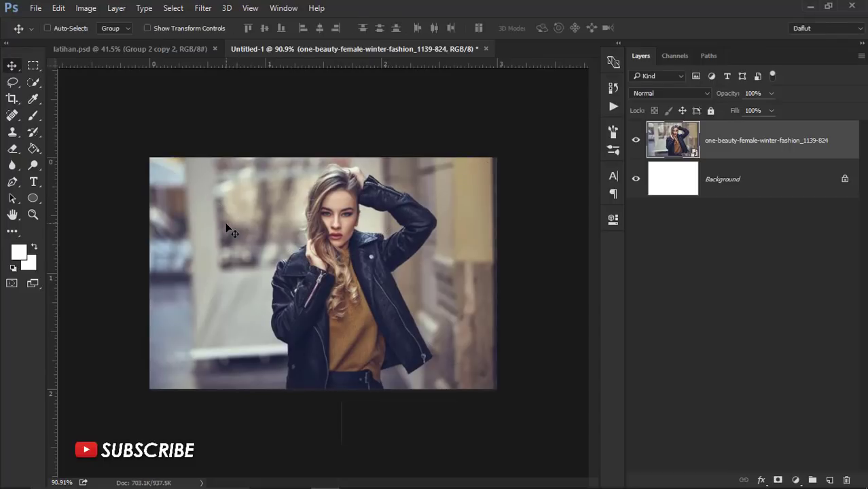
Duplicate the photo layer and Quick-select the woman's hair, face, sweater and left jacket
key("ctrl")
key("ctrl+j")
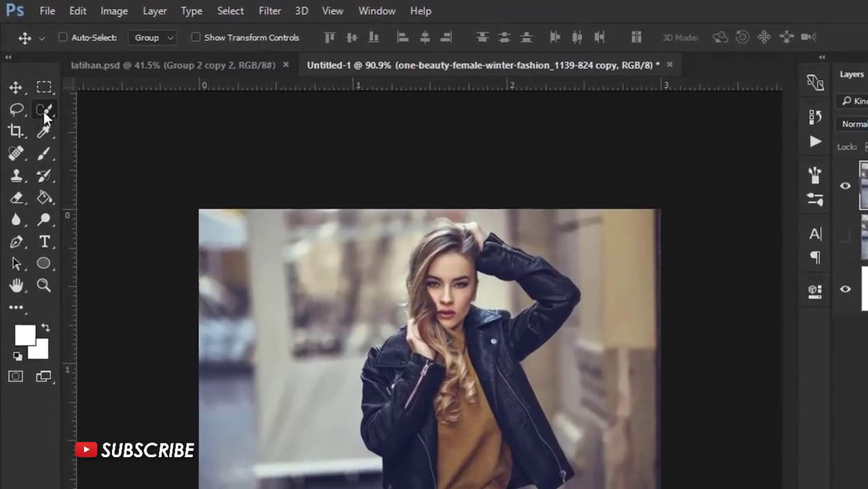
key("w")
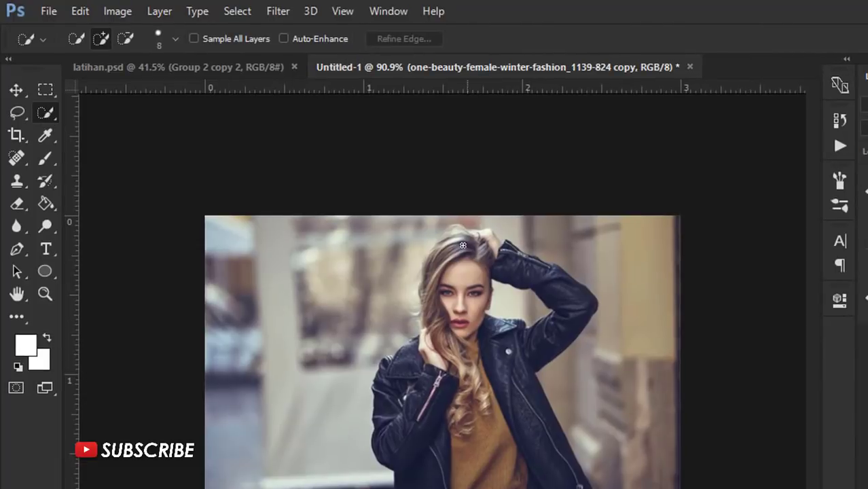
scroll(458, 243, "up", 2)
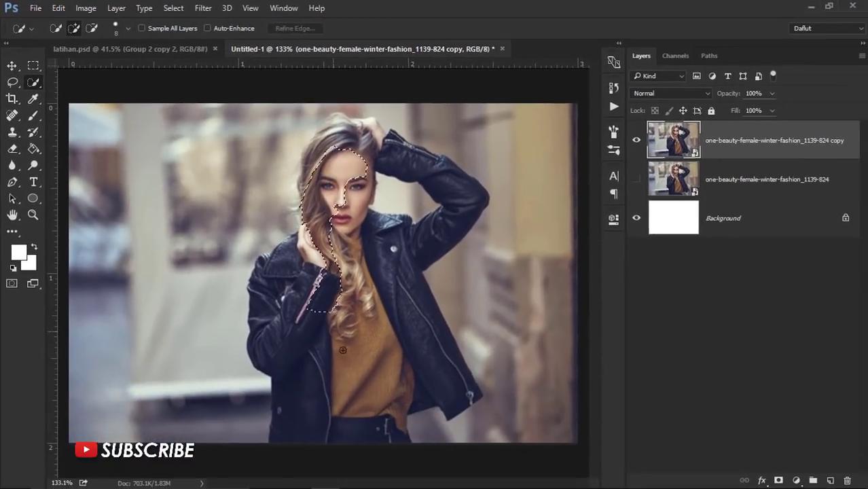
mouse_move(339, 177)
left_mouse_down()
mouse_move(432, 360)
mouse_move(408, 256)
left_mouse_up()
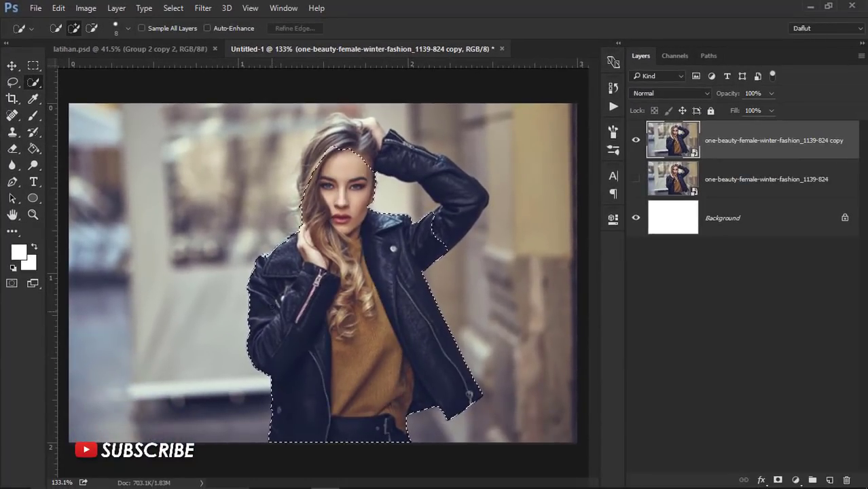
left_click_drag(284, 278, 258, 360)
Add the raised arm and shoulder to the selection and mask the copy layer to the woman
scroll(264, 261, "up", 3)
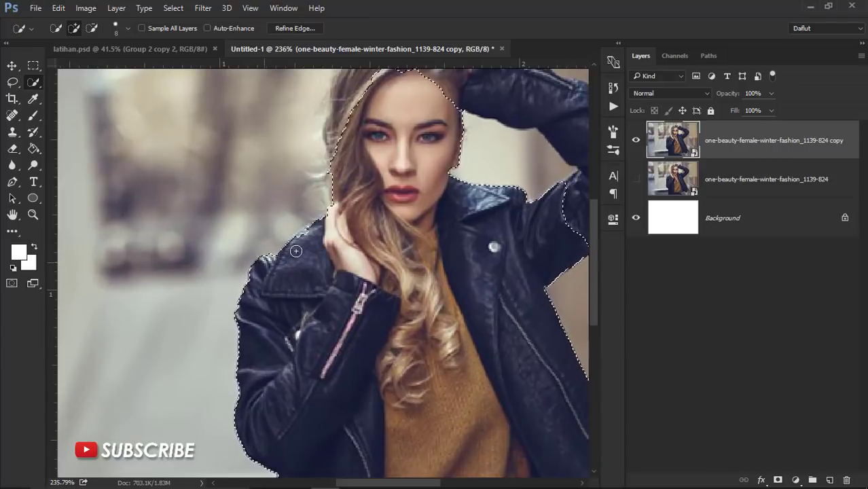
scroll(275, 270, "down", 2)
left_click_drag(504, 187, 327, 142)
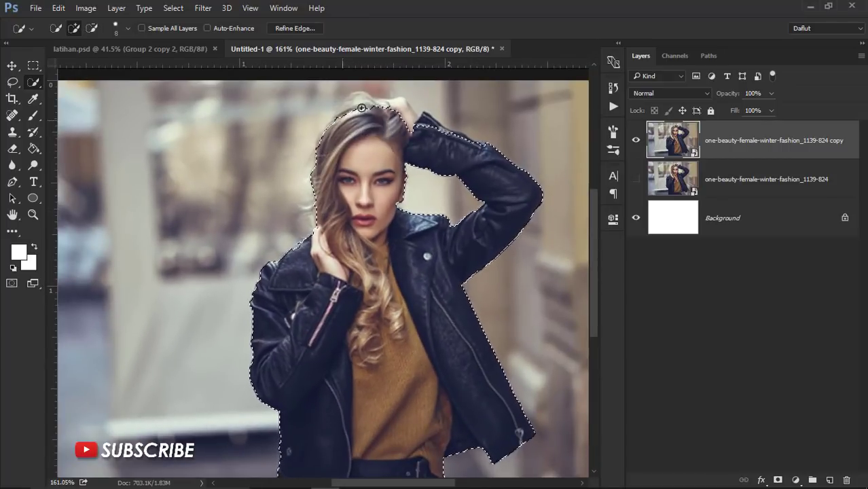
scroll(353, 239, "down", 2)
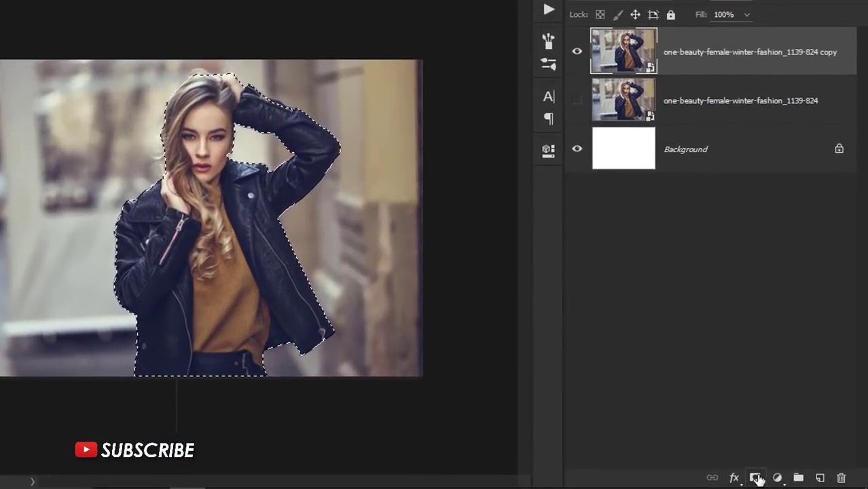
left_click(760, 478)
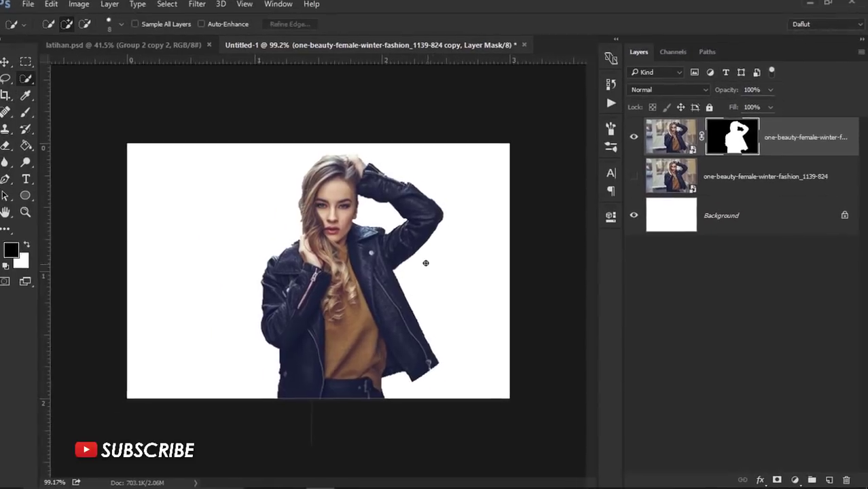
left_click(12, 66)
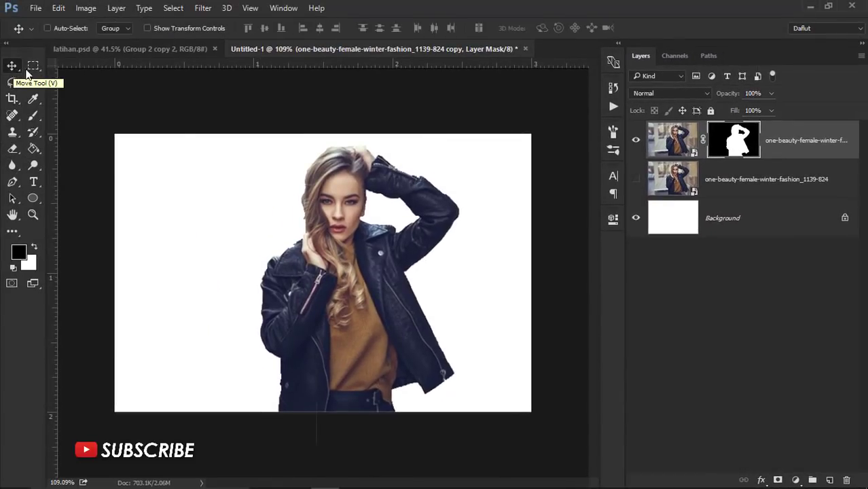
Convert the masked copy layer to a smart object, then rasterize it
left_click(672, 140)
right_click(812, 141)
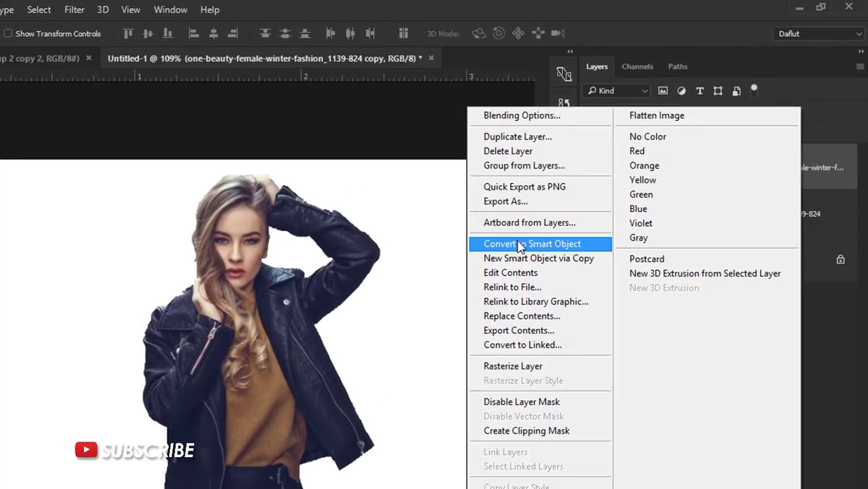
left_click(519, 246)
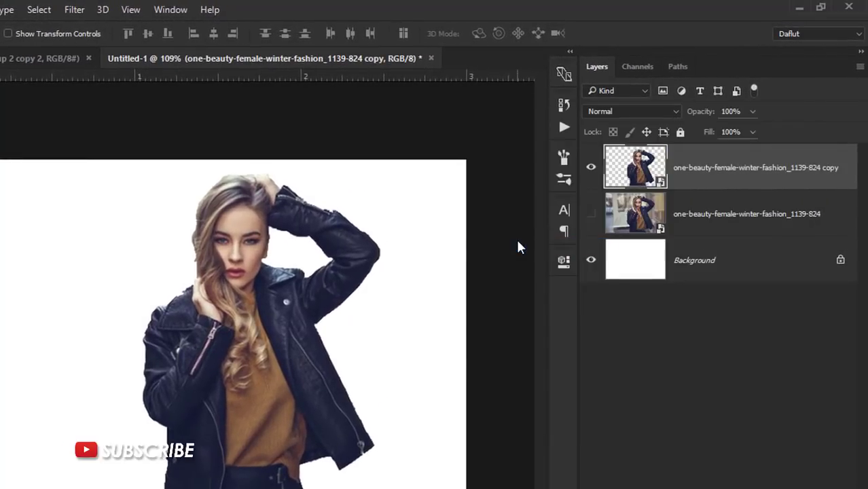
right_click(707, 176)
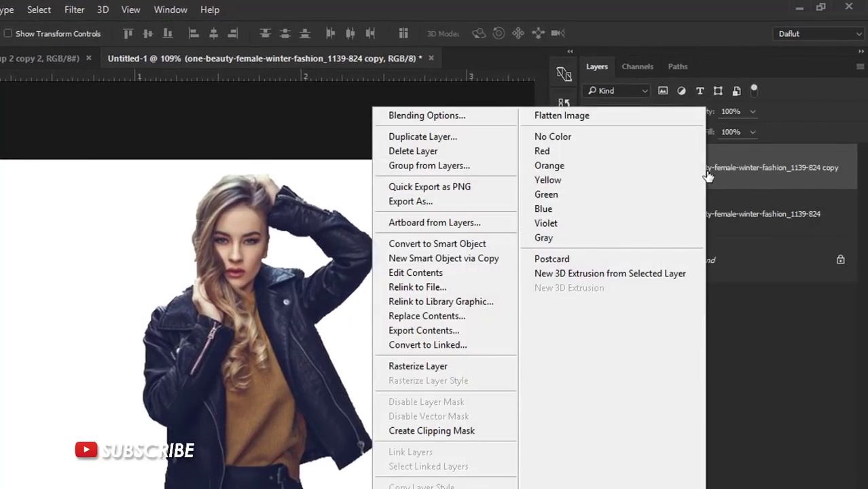
left_click(452, 366)
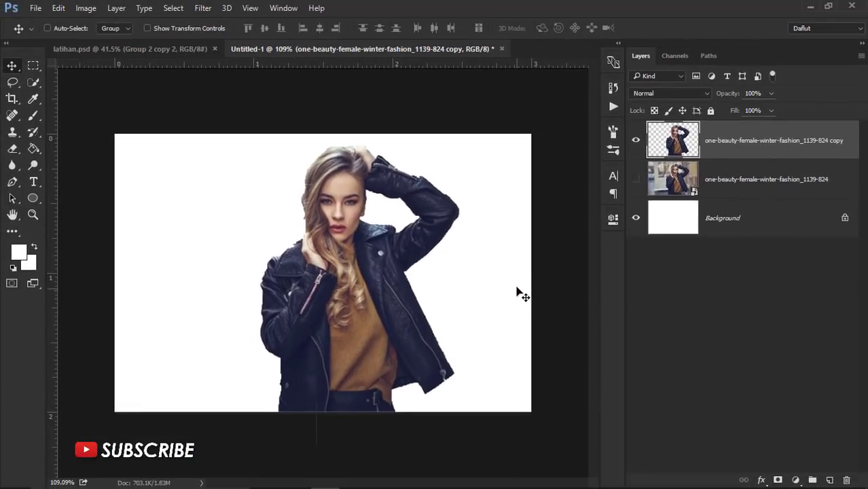
Rotate the cut-out woman −90° with Free Transform so she lies sideways
key("ctrl+t")
key("shift")
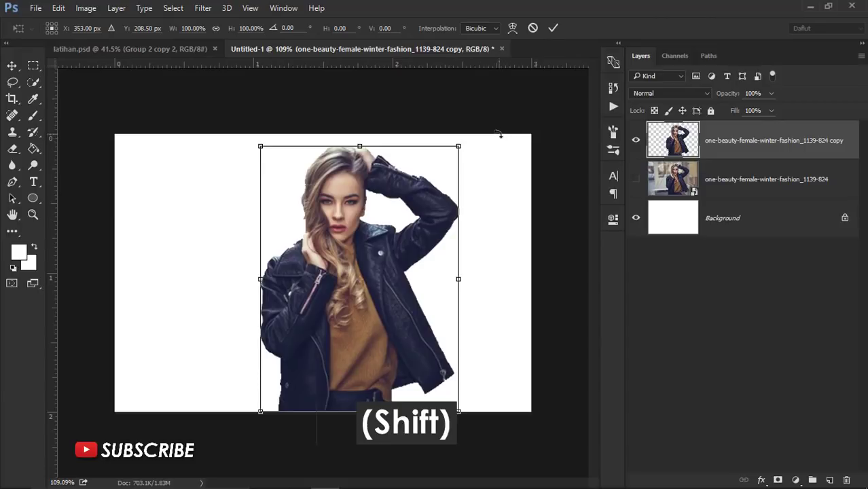
left_click_drag(465, 122, 253, 175)
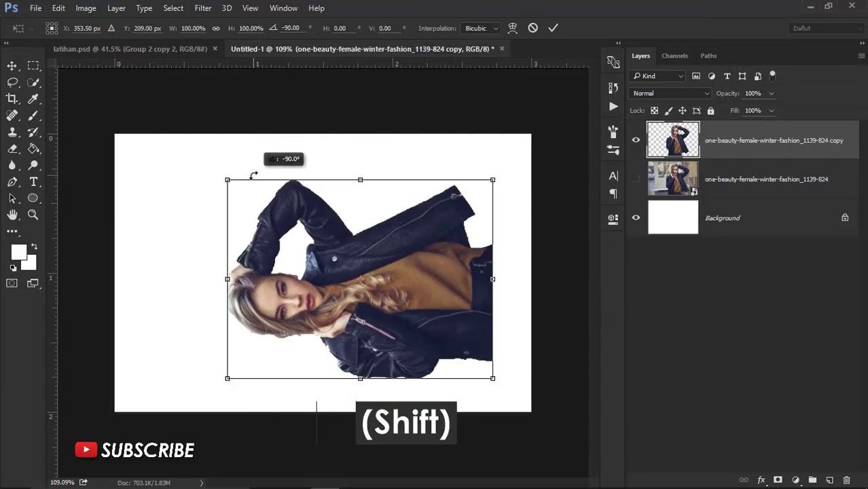
key("Return")
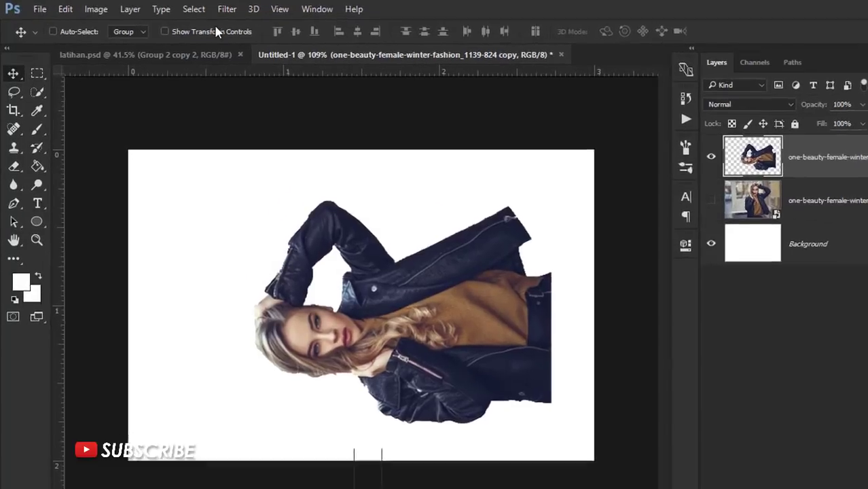
Apply the Wind filter with Stagger method, blowing From the Left
left_click(201, 8)
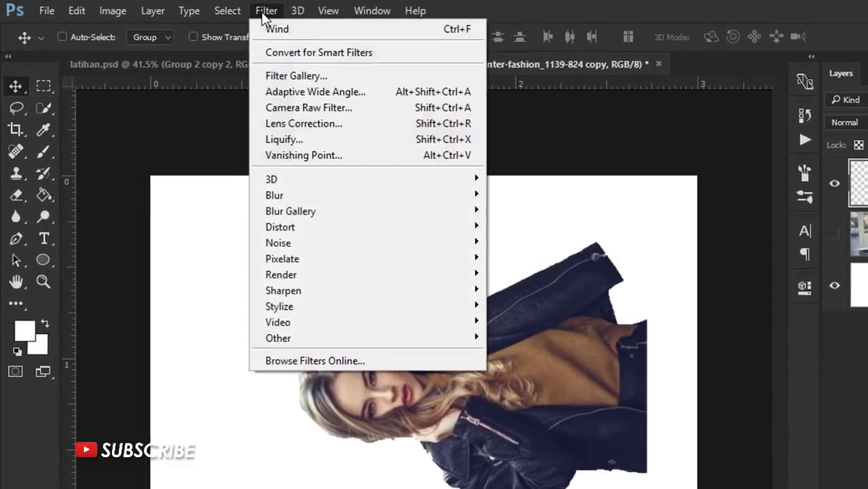
mouse_move(280, 307)
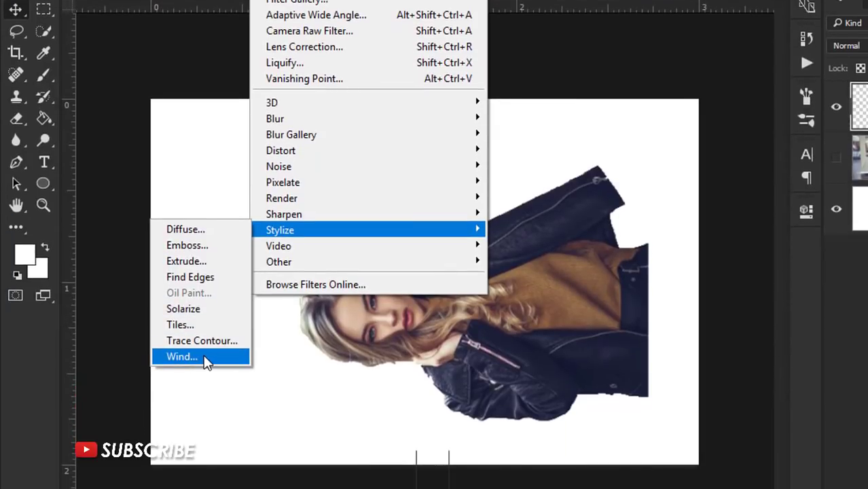
left_click(193, 358)
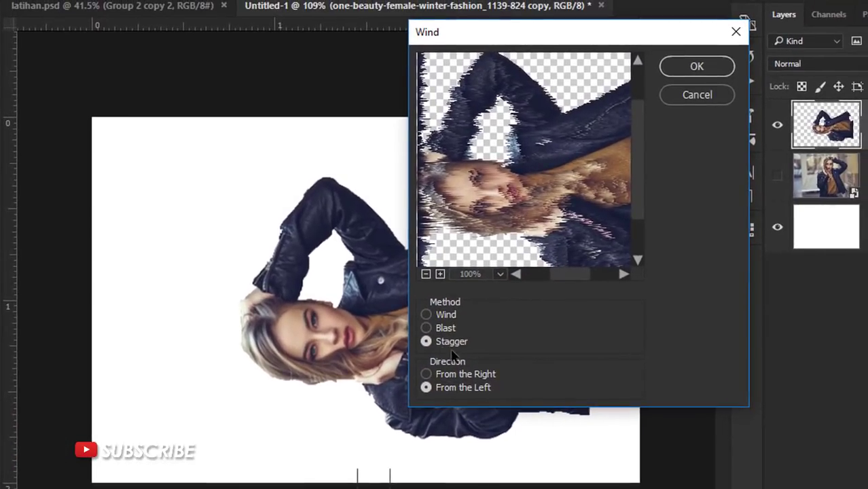
left_click(426, 342)
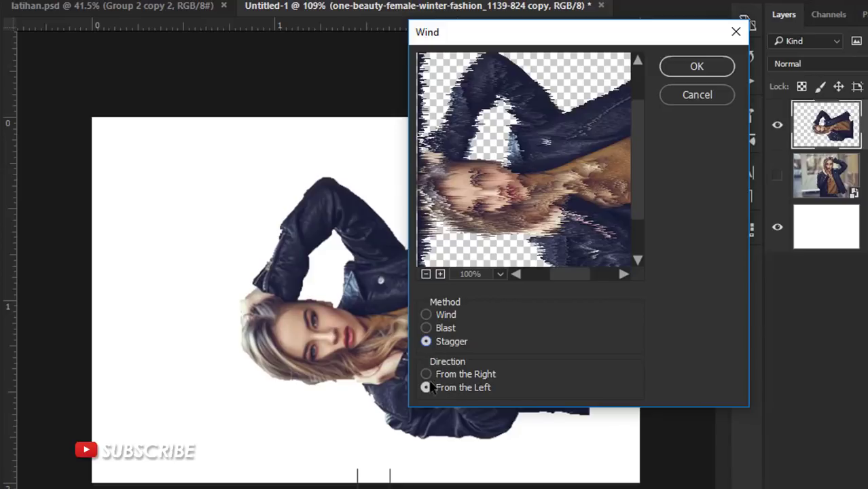
left_click(426, 387)
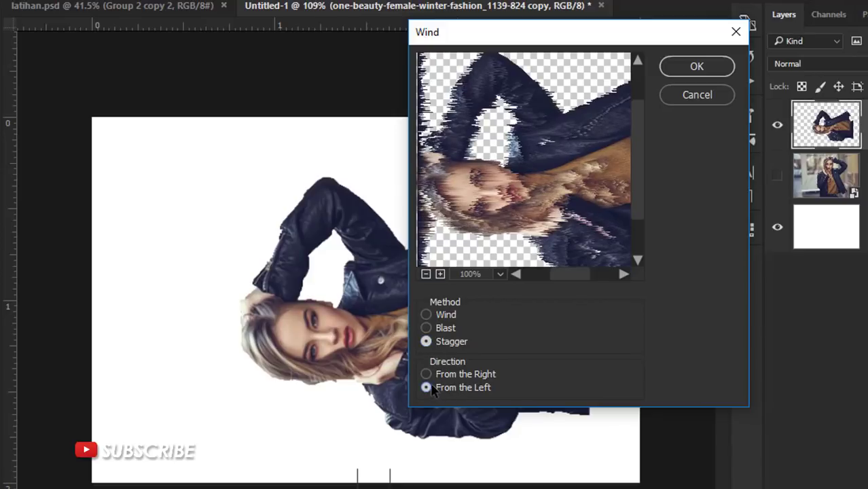
left_click(686, 69)
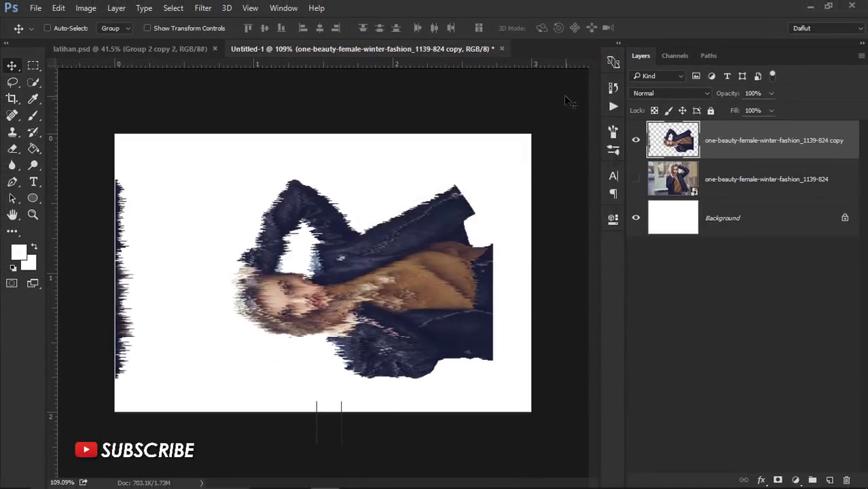
scroll(299, 301, "up", 5)
scroll(299, 301, "down", 3)
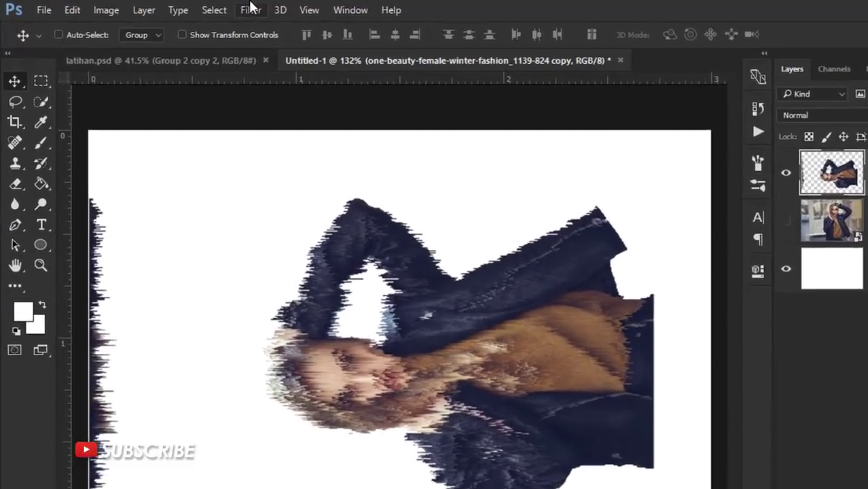
Repeat the Wind filter several more times with Ctrl+F
left_click(202, 7)
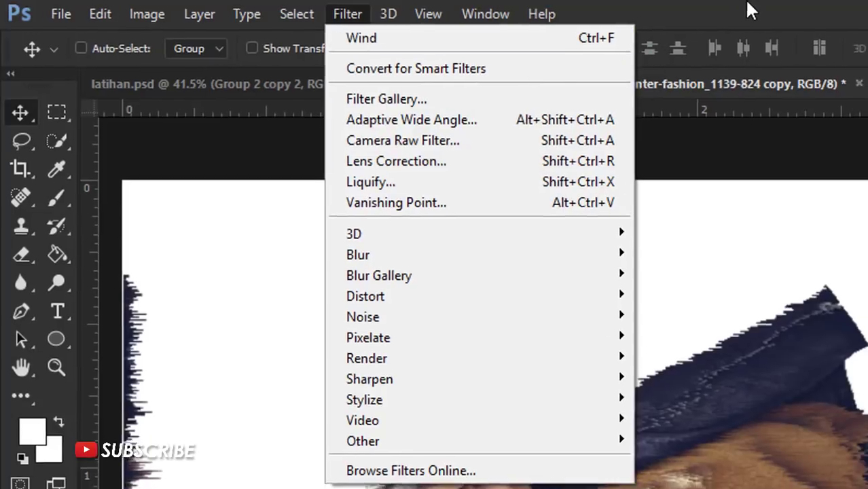
key("ctrl+f")
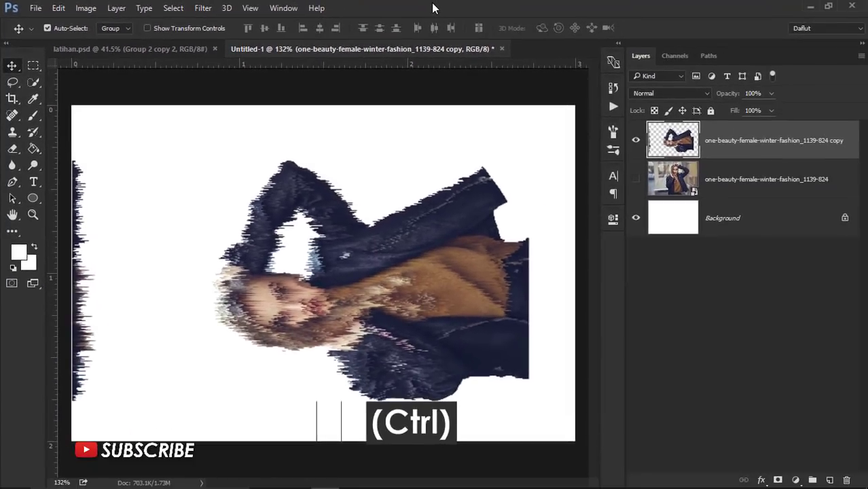
key("ctrl+f")
key("ctrl+f")
key("ctrl+f")
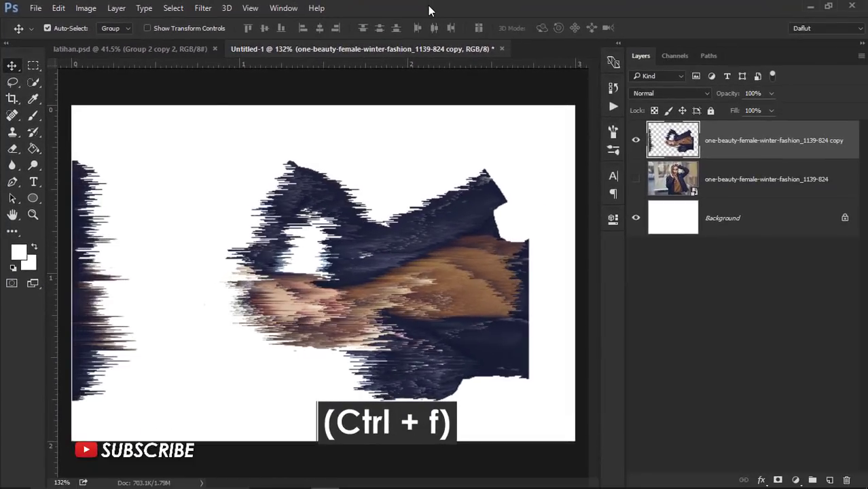
key("ctrl+f")
key("ctrl+f")
key("ctrl+f")
key("ctrl+f")
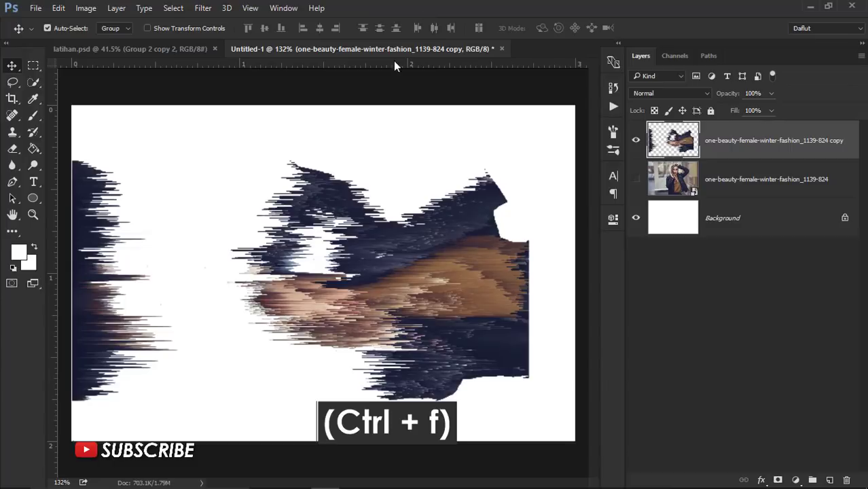
scroll(380, 203, "down", 2)
scroll(435, 219, "up", 2)
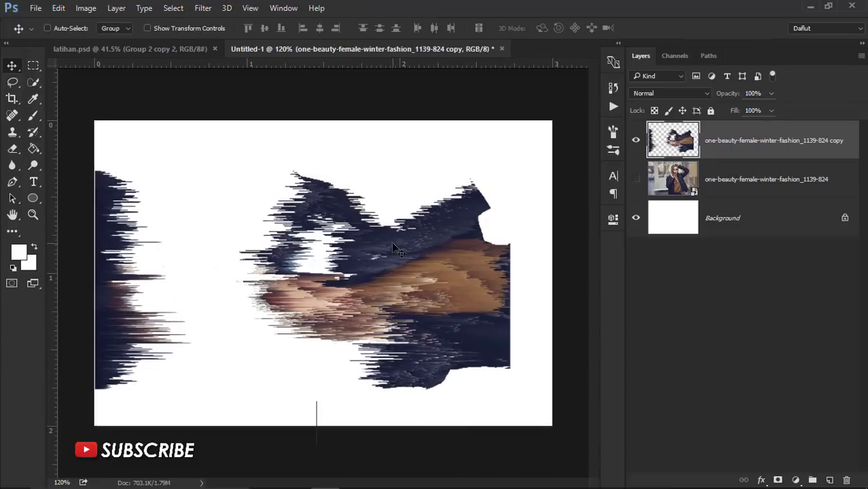
Show the original photo and rotate the streaked copy 90° upright over her face and jacket
left_click(636, 179)
key("ctrl+t")
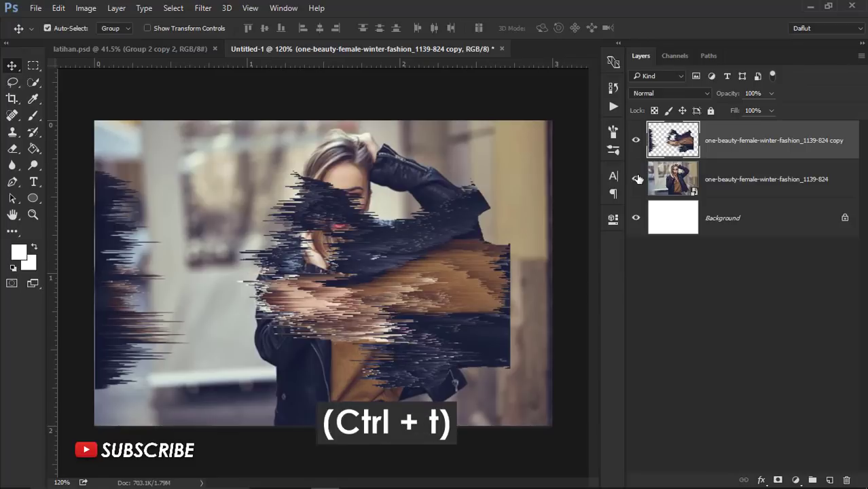
mouse_move(518, 146)
left_mouse_down()
mouse_move(404, 406)
mouse_move(366, 408)
left_mouse_up()
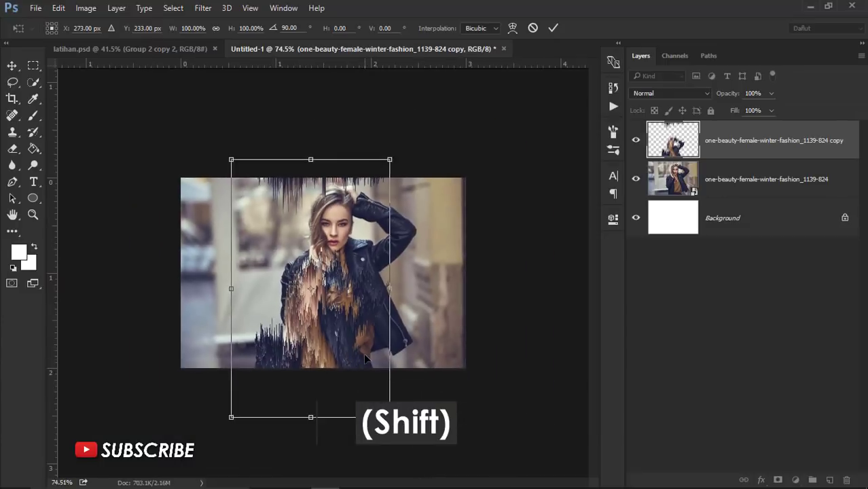
key("ctrl+0")
left_click_drag(332, 363, 370, 288)
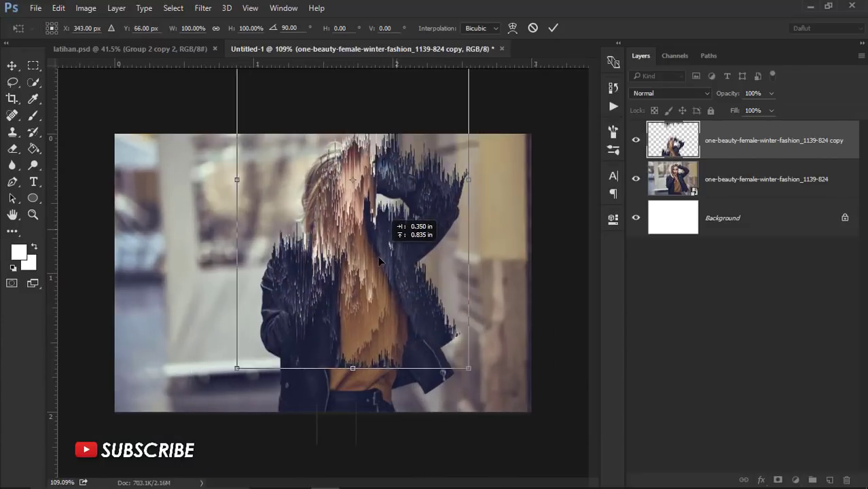
scroll(368, 285, "up", 2)
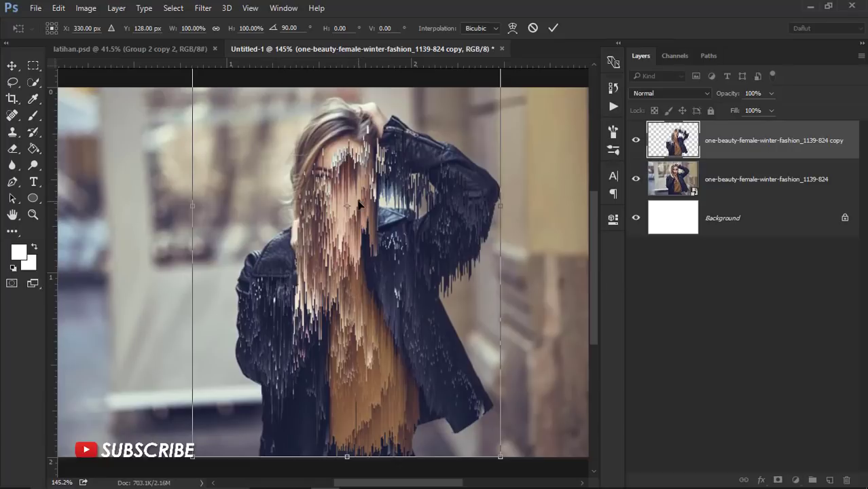
scroll(359, 203, "down", 1)
key("Return")
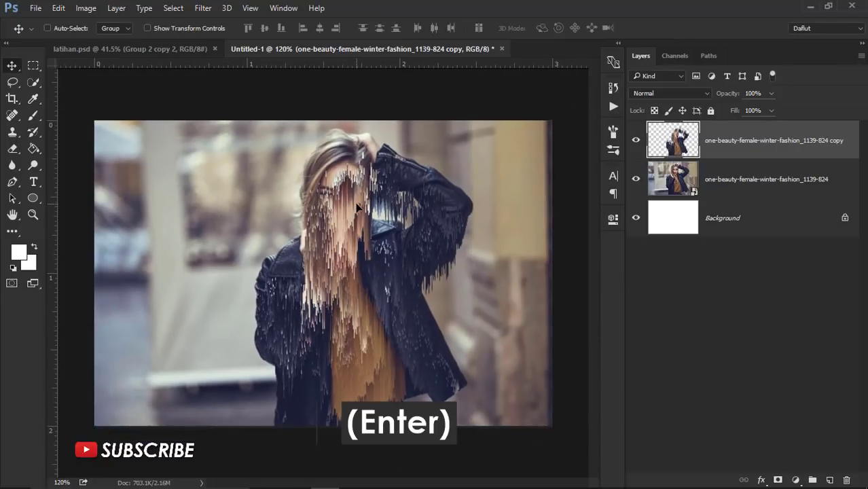
scroll(356, 211, "up", 1)
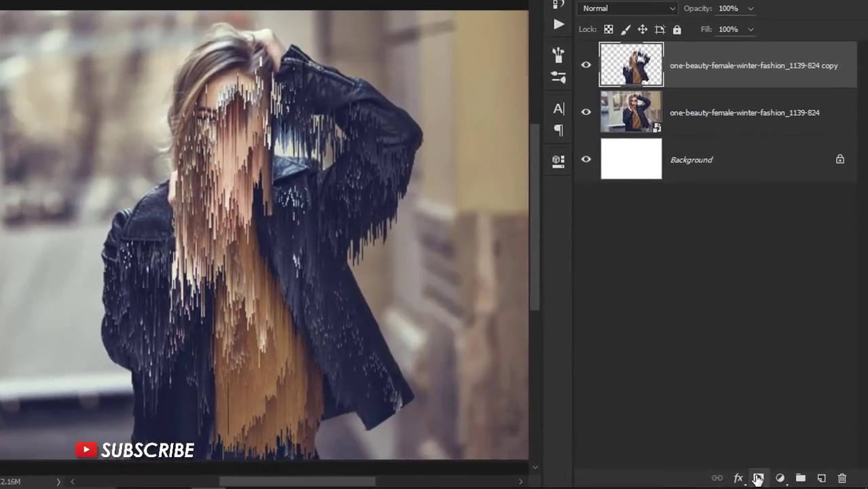
Add a layer mask to the streaked layer and set up the Brush tool size
left_click(778, 480)
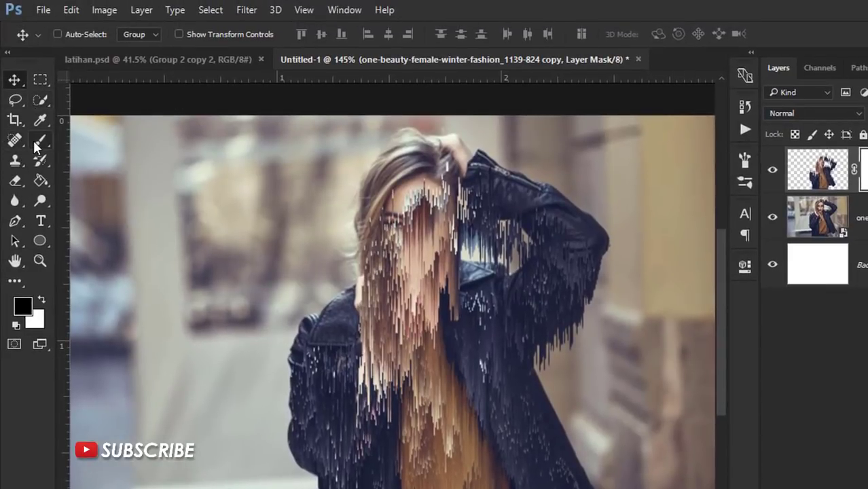
left_click(36, 144)
right_click(365, 199)
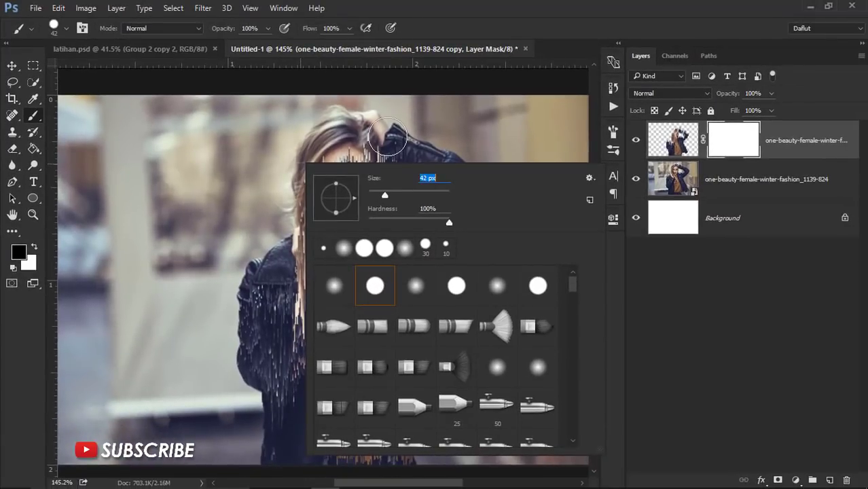
left_click(469, 4)
scroll(465, 93, "up", 1)
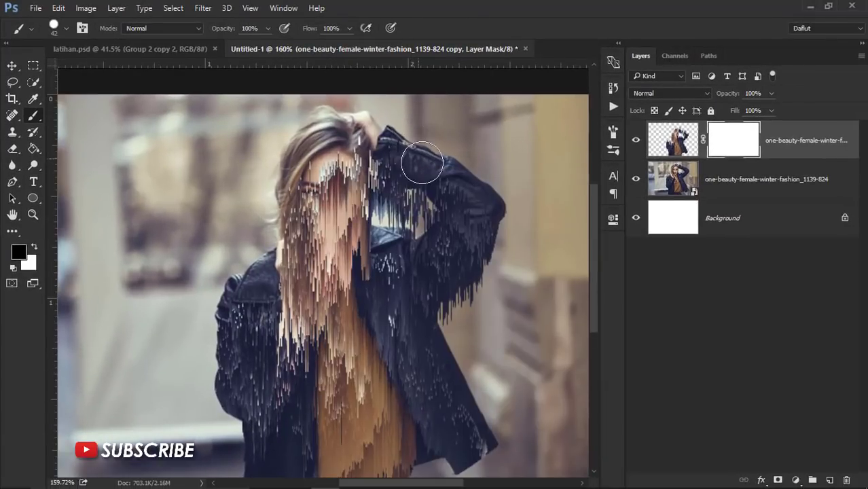
Paint black on the mask to hide streaks around the raised arm and lower jacket
left_click_drag(411, 182, 410, 216)
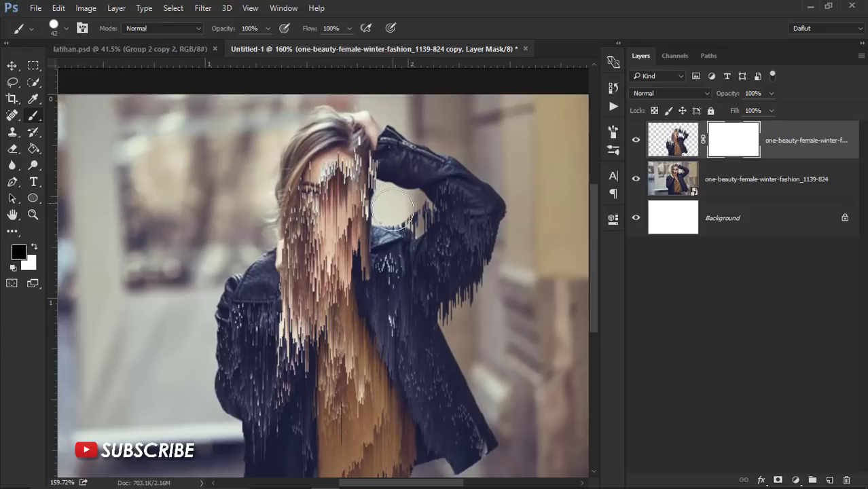
scroll(404, 332, "down", 4)
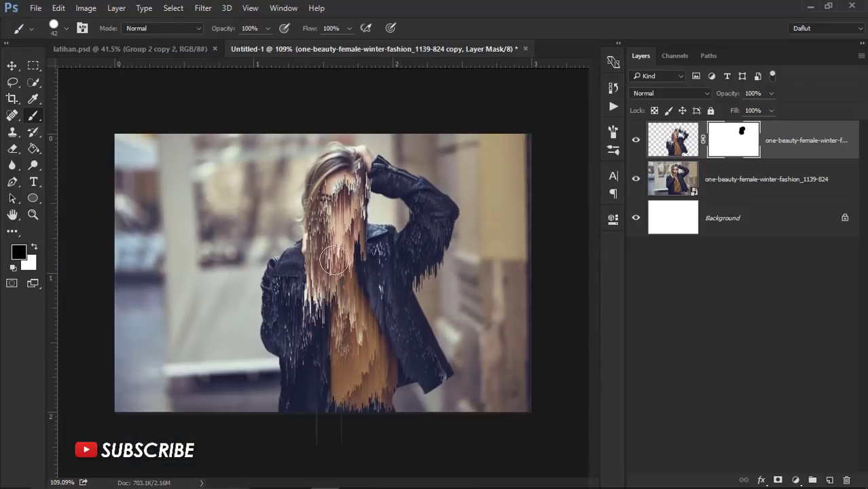
scroll(461, 333, "up", 3)
scroll(461, 333, "up", 2)
mouse_move(442, 310)
left_mouse_down()
mouse_move(431, 358)
mouse_move(435, 433)
mouse_move(442, 408)
left_mouse_up()
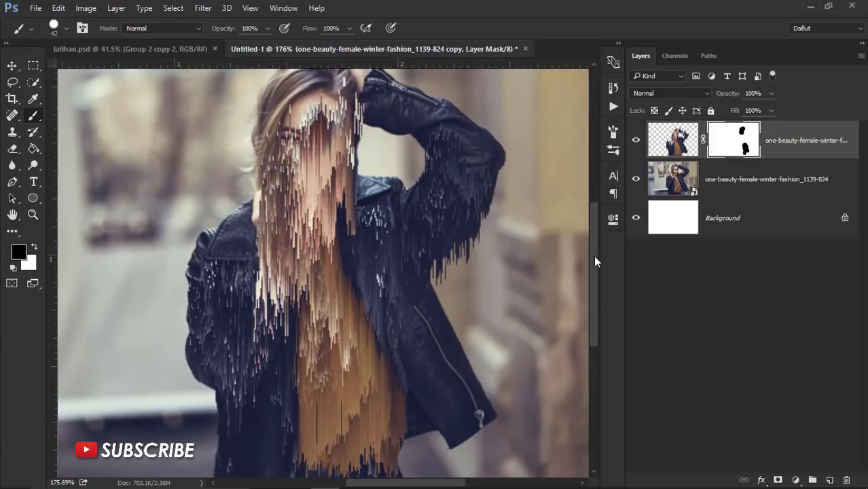
left_click_drag(593, 255, 592, 281)
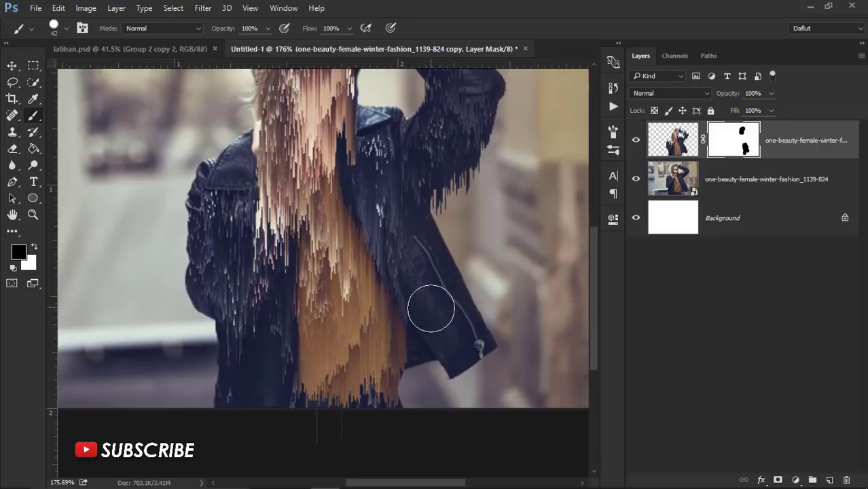
mouse_move(269, 361)
left_mouse_down()
mouse_move(264, 391)
mouse_move(225, 411)
mouse_move(207, 408)
left_mouse_up()
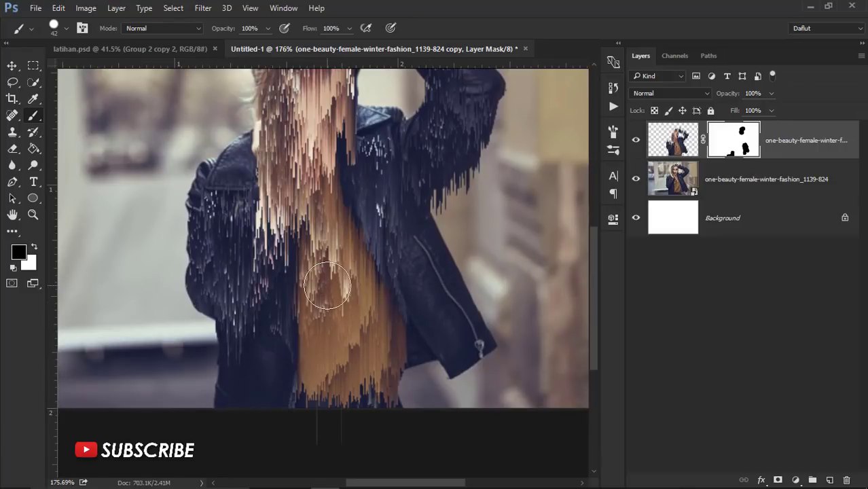
Set the brush to 12 px and mask out stray streaks on the lower-left jacket
right_click(326, 286)
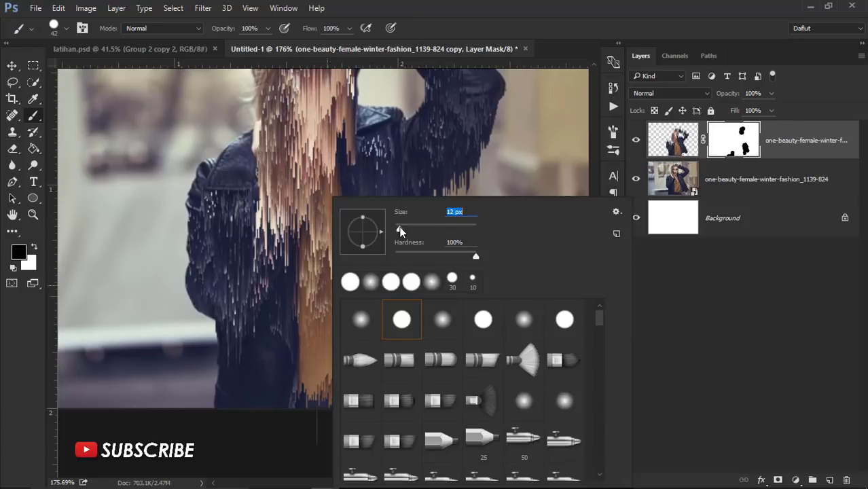
key("Return")
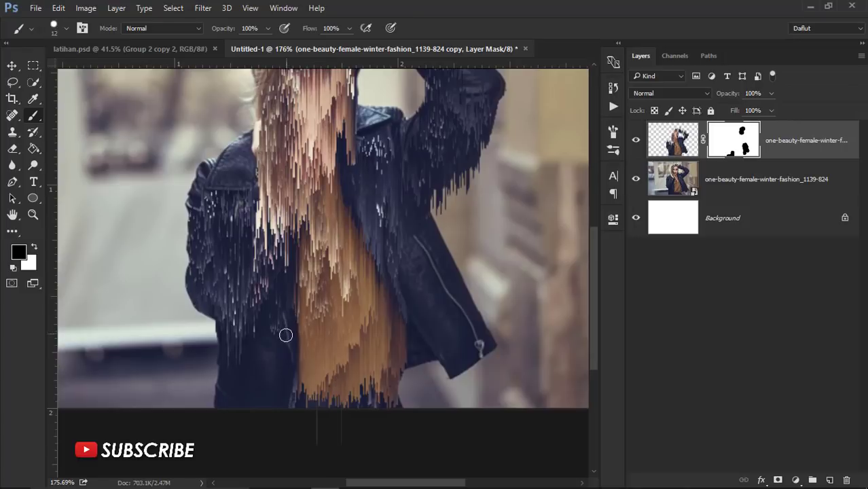
scroll(284, 321, "up", 2)
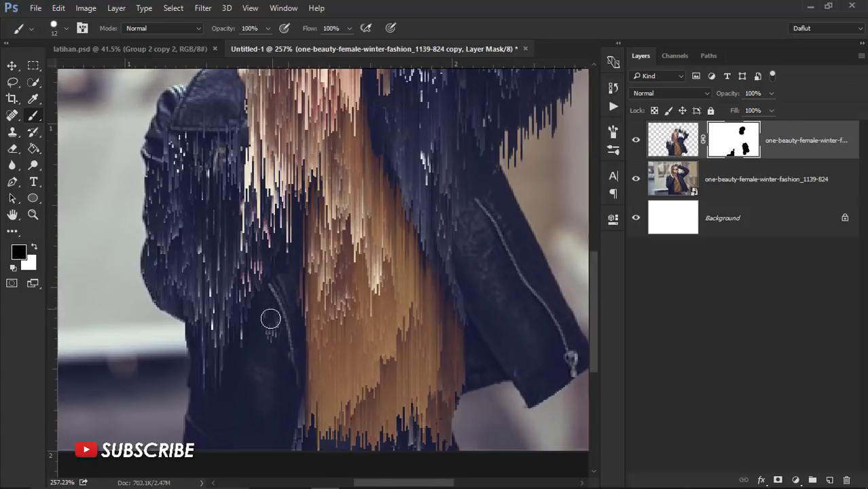
left_click_drag(270, 319, 279, 323)
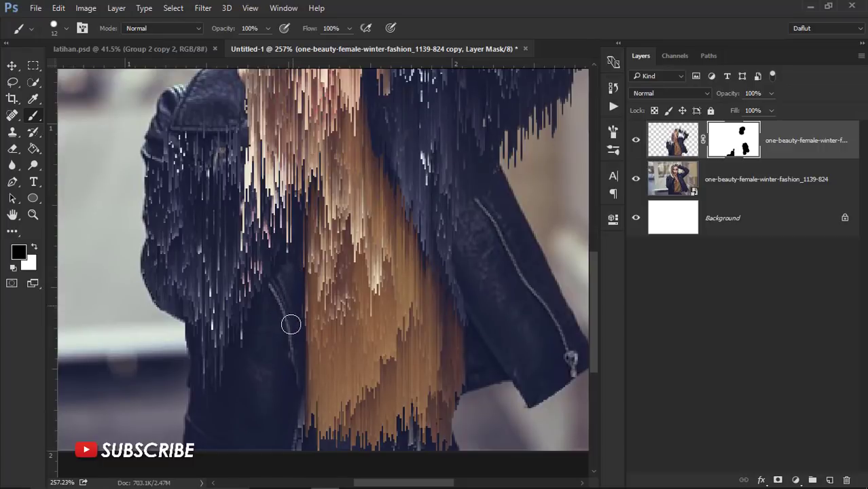
scroll(279, 387, "down", 1)
scroll(279, 387, "down", 2)
scroll(284, 379, "down", 1)
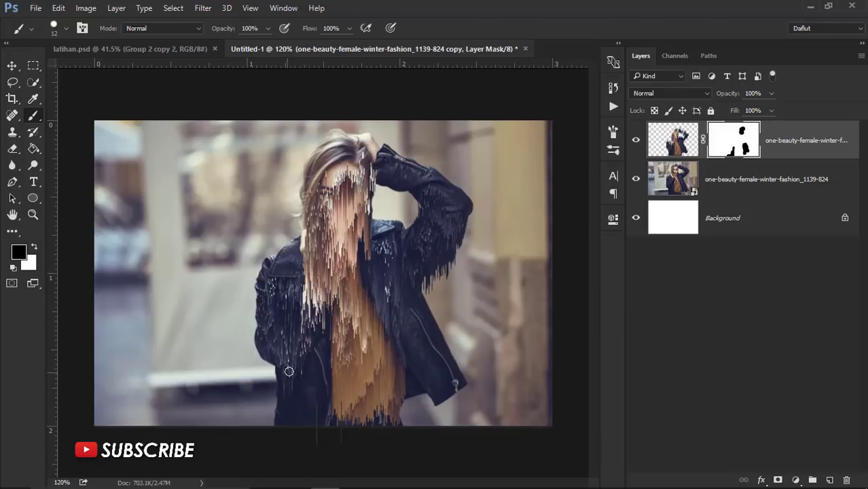
scroll(354, 269, "up", 2)
scroll(402, 229, "up", 1)
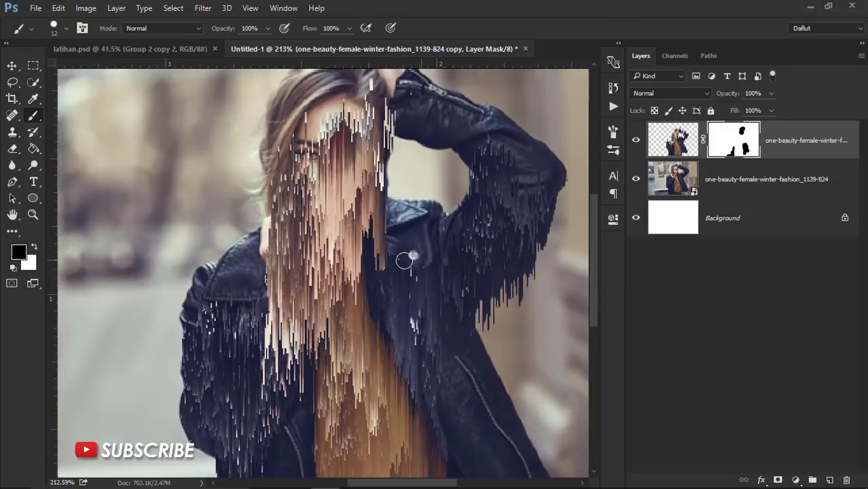
scroll(399, 245, "down", 3)
scroll(257, 293, "up", 3)
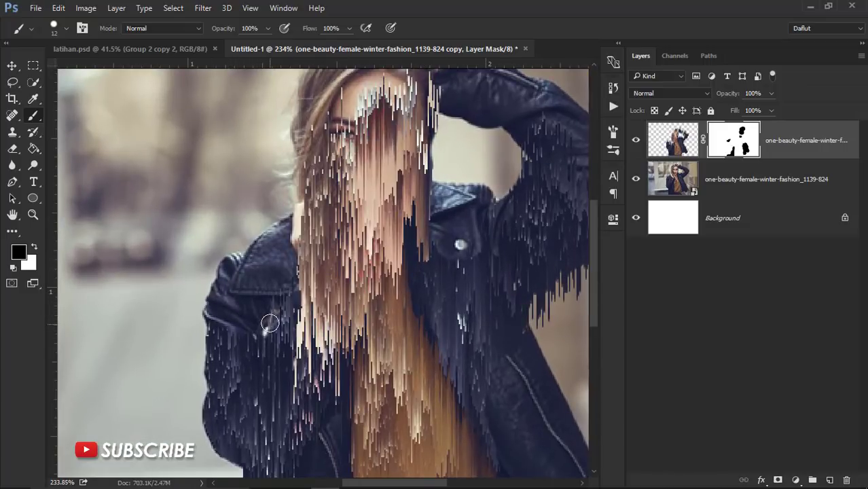
scroll(271, 294, "down", 3)
scroll(276, 298, "up", 2)
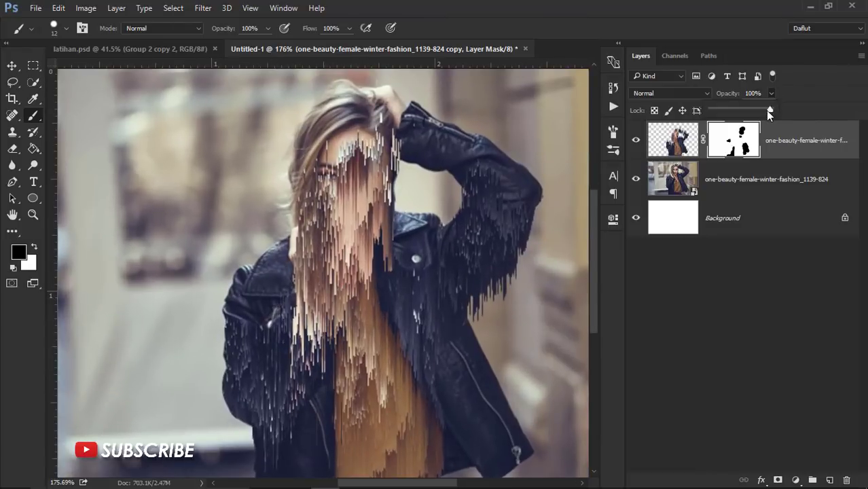
Lower the streak layer's opacity to 51% and mask the streaks over the hand
left_click_drag(768, 111, 742, 116)
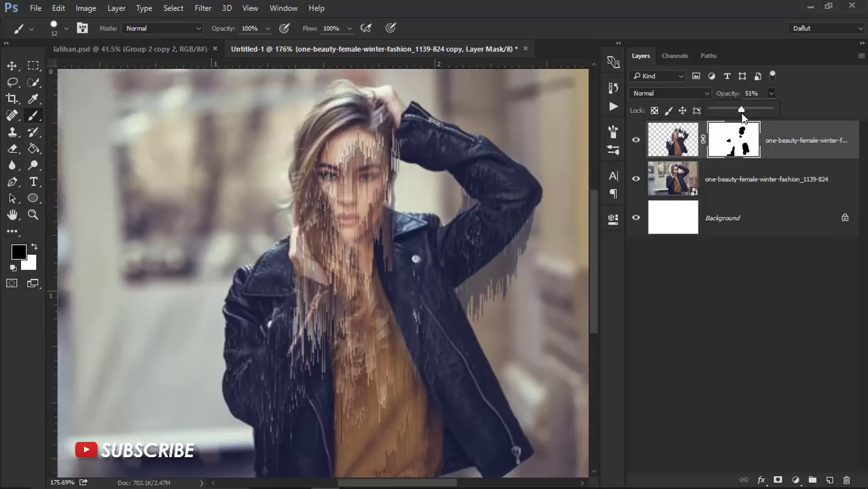
scroll(326, 312, "up", 1)
scroll(313, 297, "up", 3)
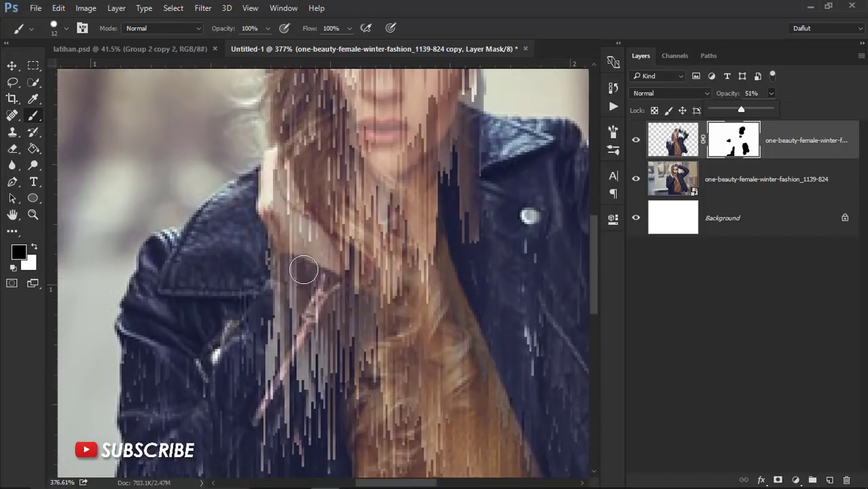
mouse_move(292, 226)
left_mouse_down()
mouse_move(271, 155)
mouse_move(329, 282)
mouse_move(290, 246)
left_mouse_up()
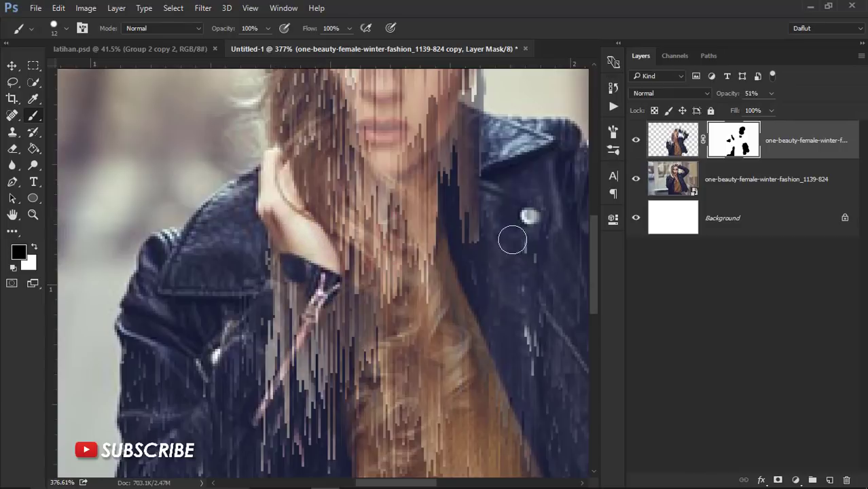
scroll(592, 265, "down", 1)
scroll(593, 270, "down", 4)
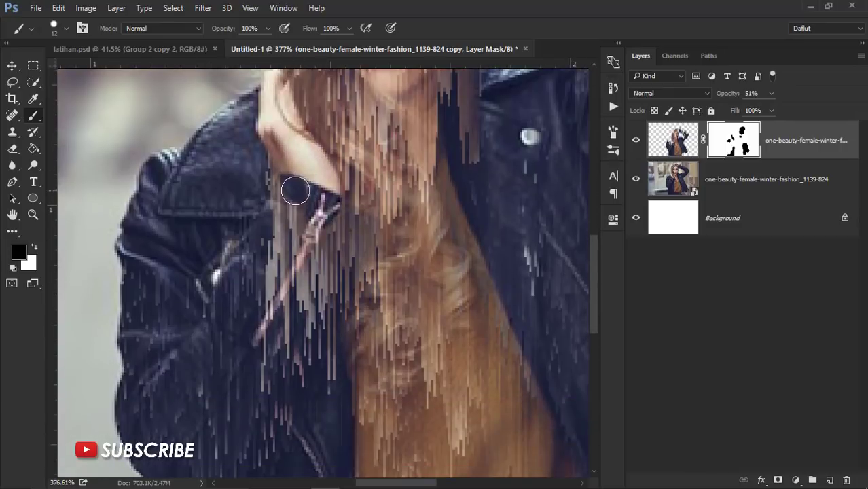
Mask streaks off the collar and pink sleeve zipper, then restore 100% opacity
mouse_move(295, 191)
left_mouse_down()
mouse_move(277, 207)
mouse_move(263, 275)
mouse_move(248, 272)
left_mouse_up()
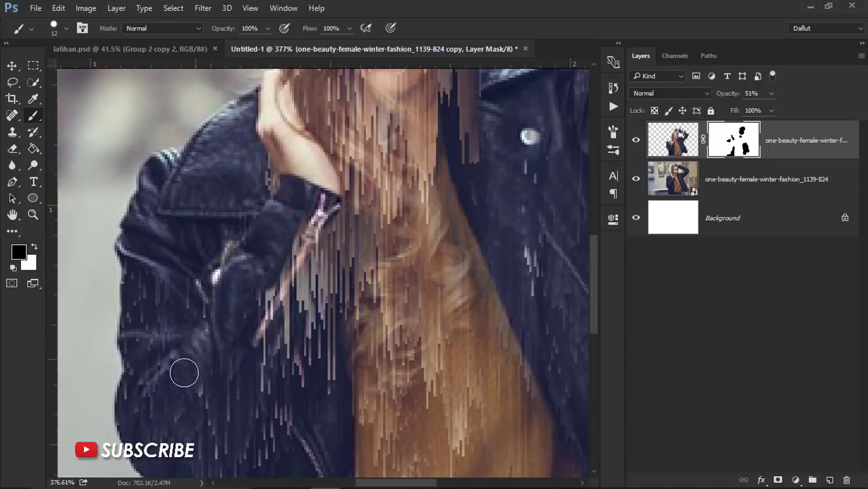
mouse_move(258, 336)
left_mouse_down()
mouse_move(271, 281)
mouse_move(320, 202)
mouse_move(255, 353)
left_mouse_up()
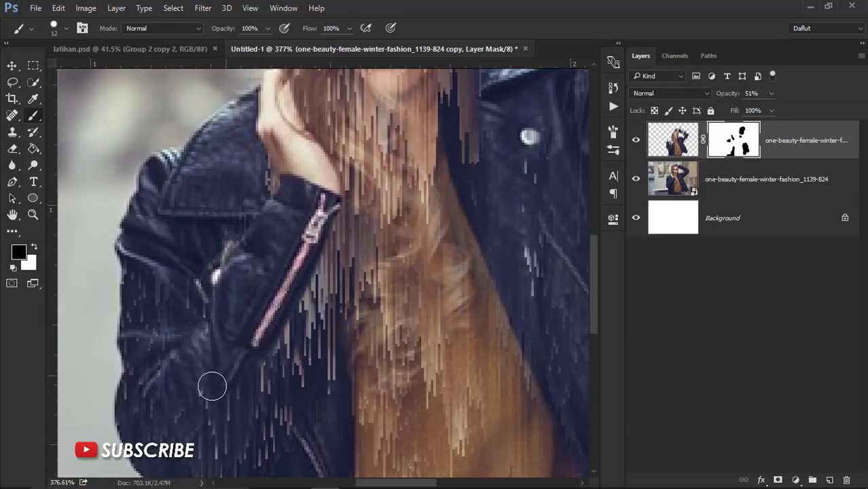
scroll(245, 338, "down", 2, "alt")
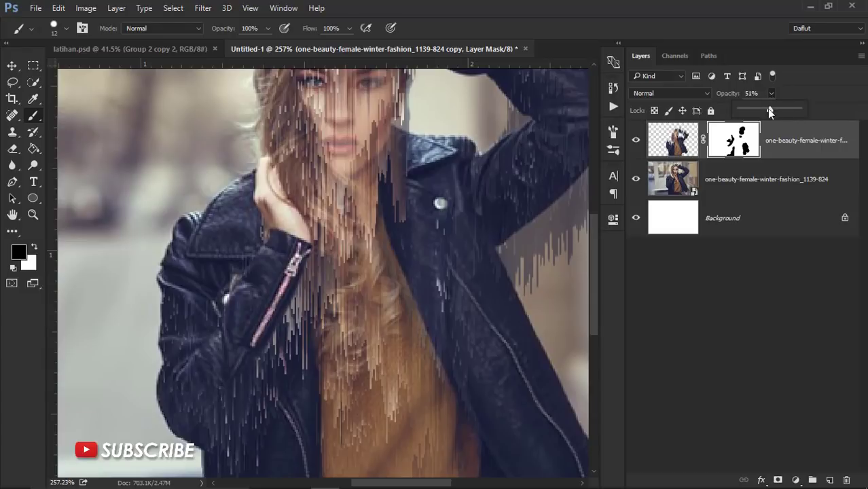
left_click_drag(768, 109, 832, 114)
scroll(436, 244, "down", 3, "alt")
Switch to a soft round 42 px brush and mask streaks along the sleeve to reveal the zipper
scroll(380, 241, "up", 3, "alt")
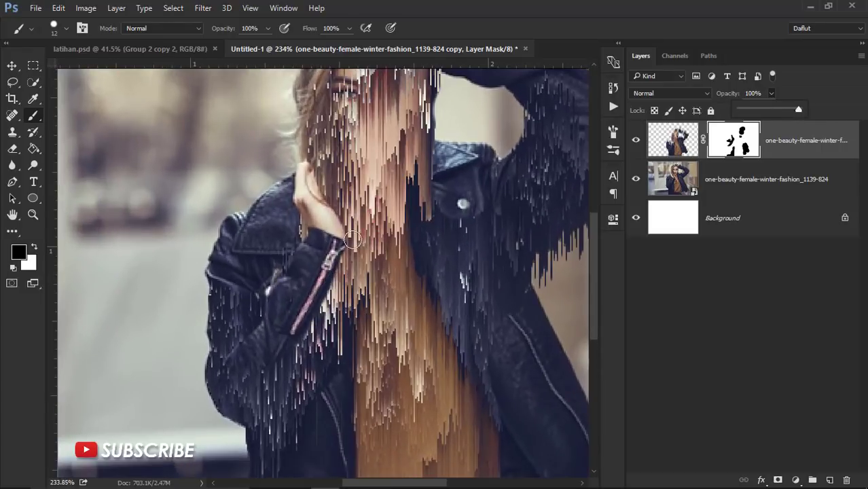
right_click(353, 237)
left_click(468, 326)
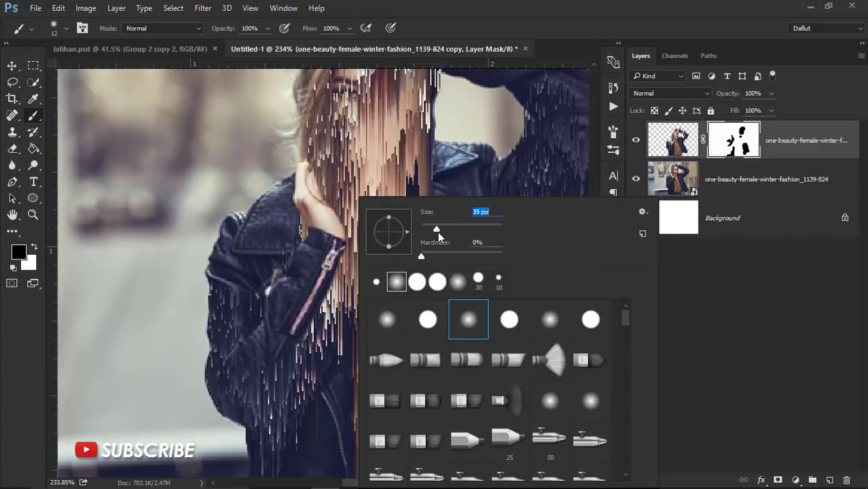
left_click_drag(438, 231, 439, 231)
left_click(349, 195)
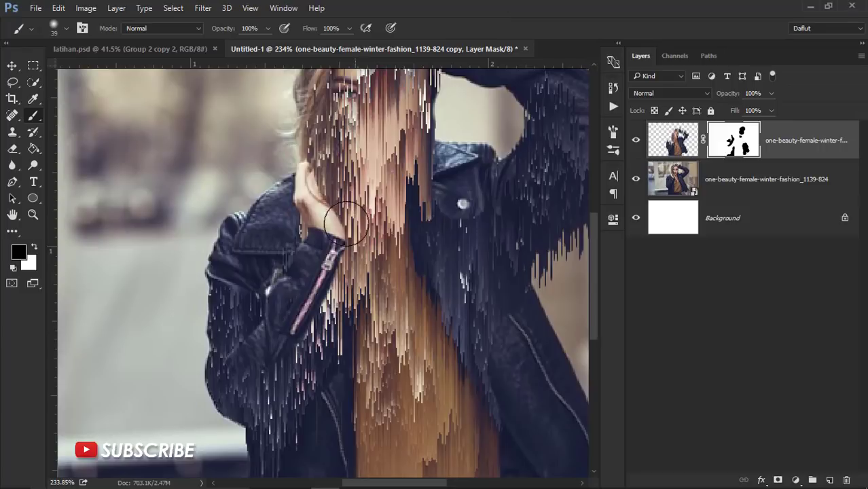
scroll(327, 262, "up", 1, "alt")
left_click_drag(328, 262, 315, 300)
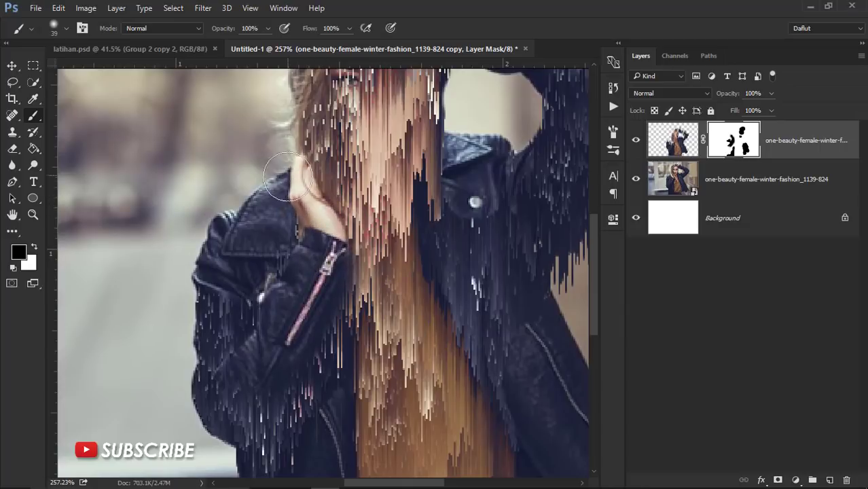
scroll(309, 252, "down", 3)
scroll(309, 251, "down", 2)
scroll(365, 192, "up", 3)
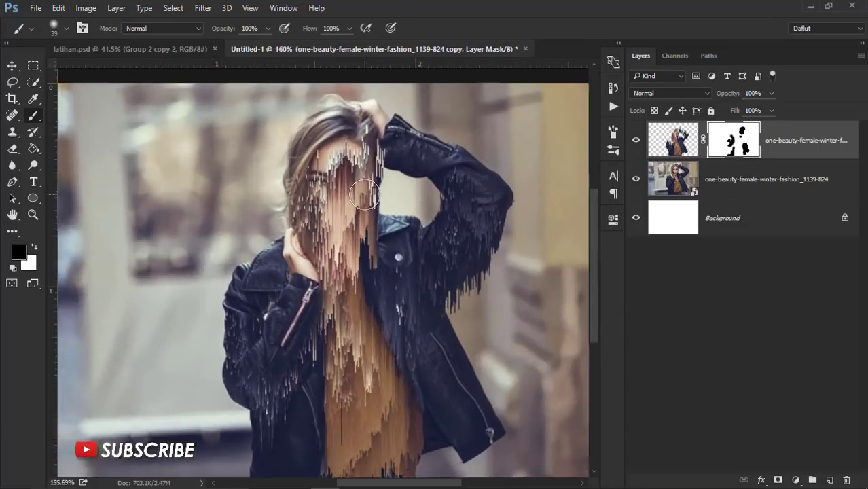
scroll(366, 192, "up", 1)
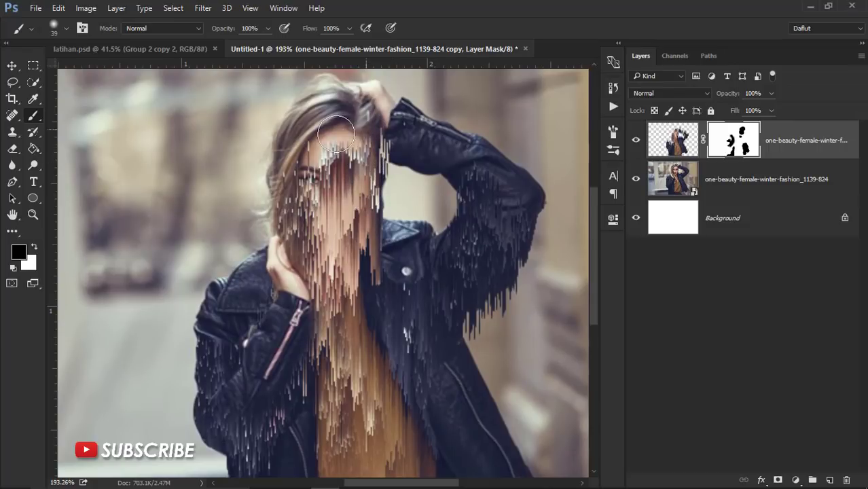
With a hard round brush, clear streaks from the eyes, nose, lips and left hair
right_click(381, 136)
left_click(451, 256)
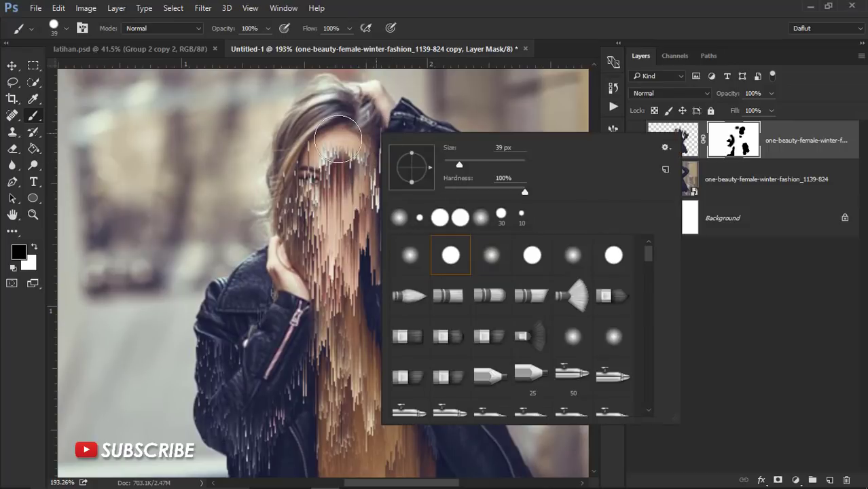
left_click_drag(353, 124, 357, 181)
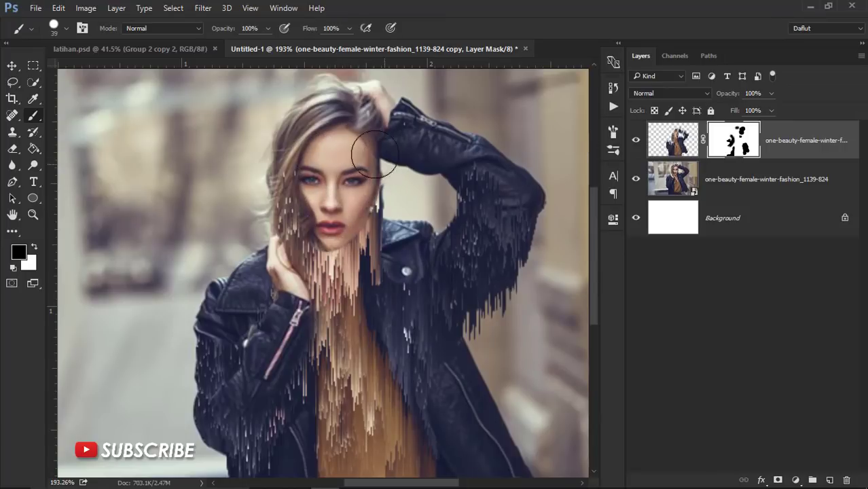
left_click_drag(357, 182, 287, 205)
scroll(287, 205, "down", 2)
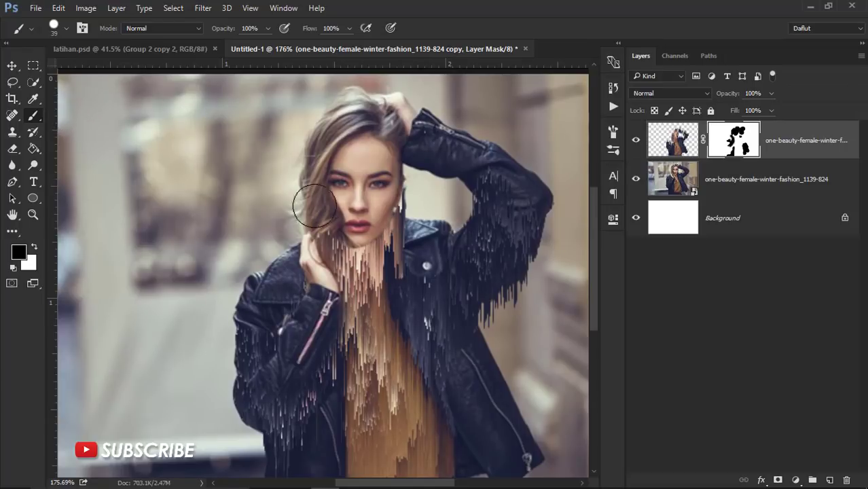
Shrink the brush to about 15 px
right_click(362, 192)
left_click_drag(443, 223, 437, 224)
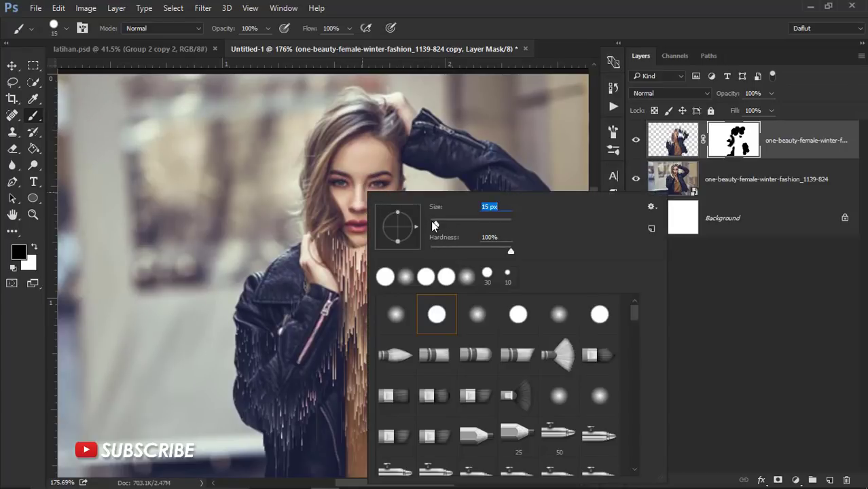
key("Return")
scroll(365, 204, "up", 2)
scroll(366, 204, "up", 1)
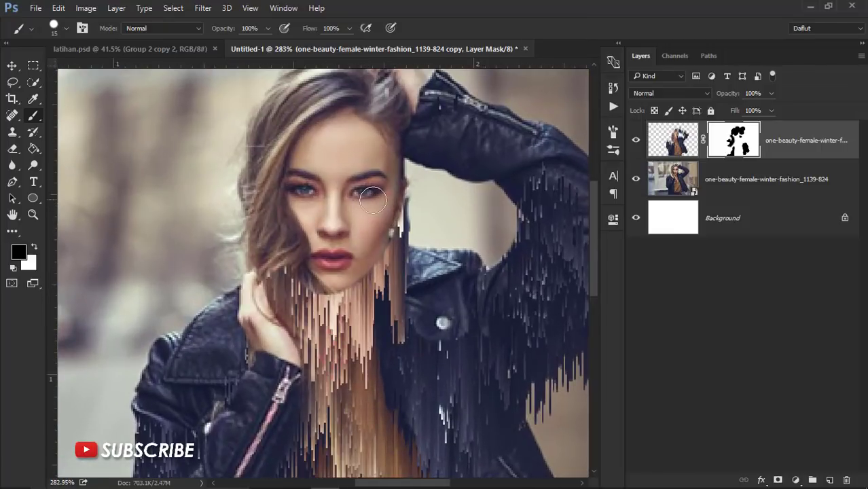
Make white the foreground colour for painting on the layer mask
left_click(35, 250)
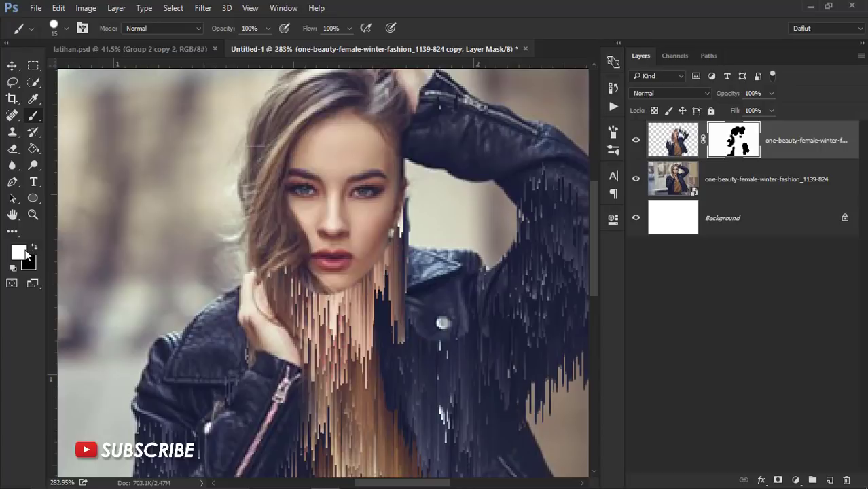
left_click(24, 252)
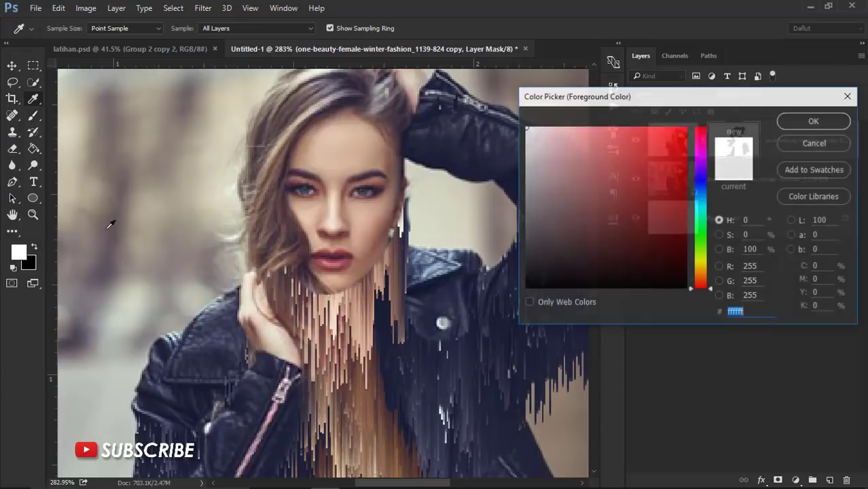
left_click(814, 121)
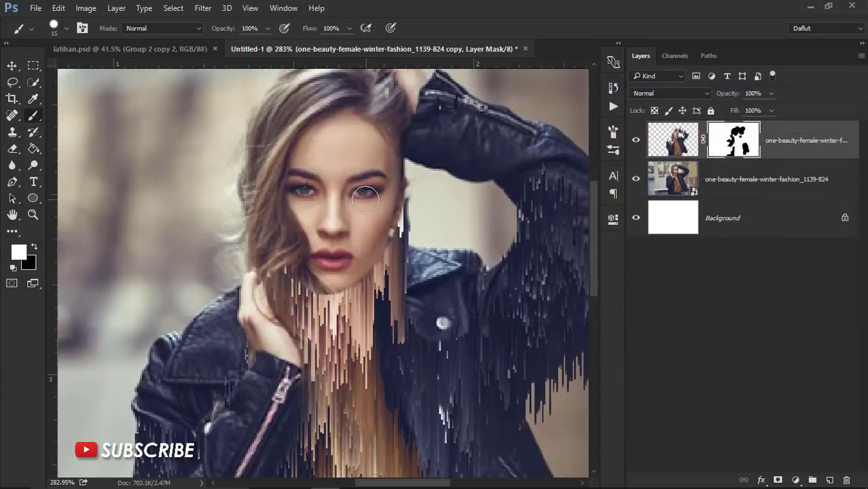
Paint the mask white from both eyes to the chin, over the lips, and into the hair and earring area
left_click_drag(364, 196, 362, 280)
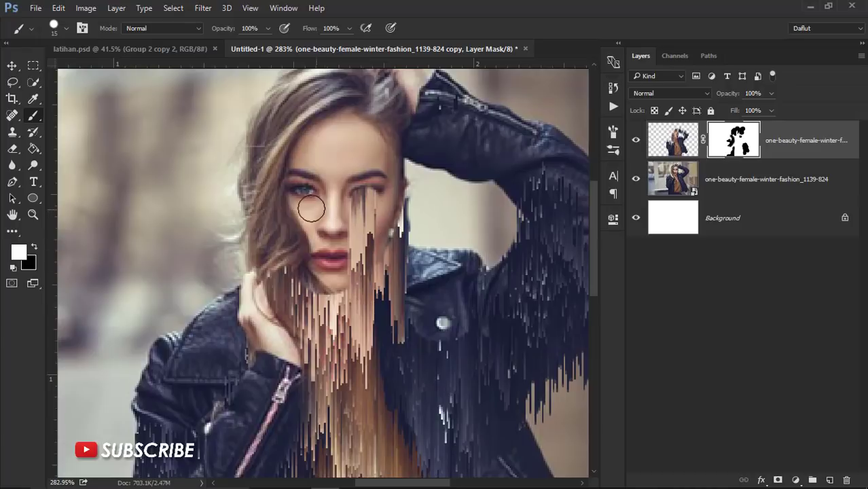
left_click_drag(301, 193, 294, 321)
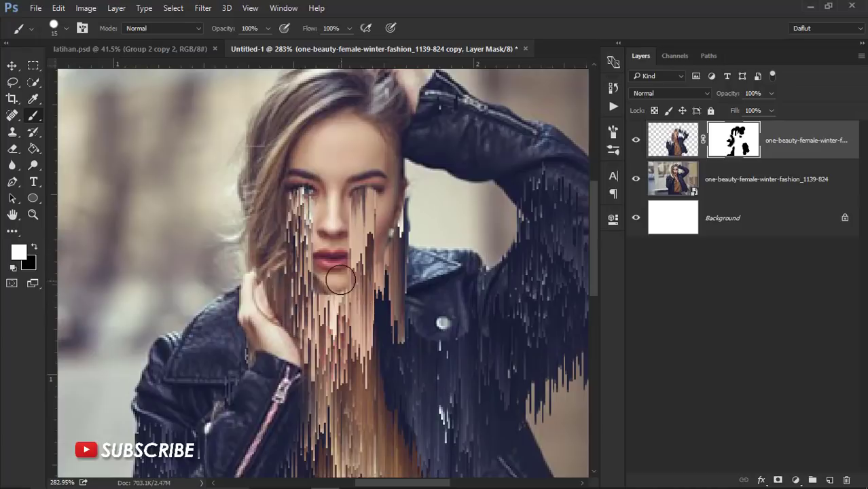
scroll(338, 278, "up", 1)
left_click_drag(315, 272, 341, 270)
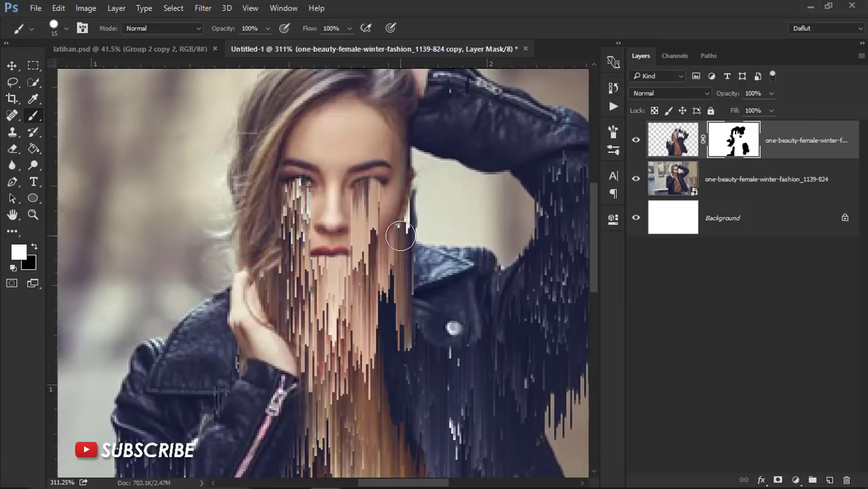
left_click_drag(400, 235, 398, 229)
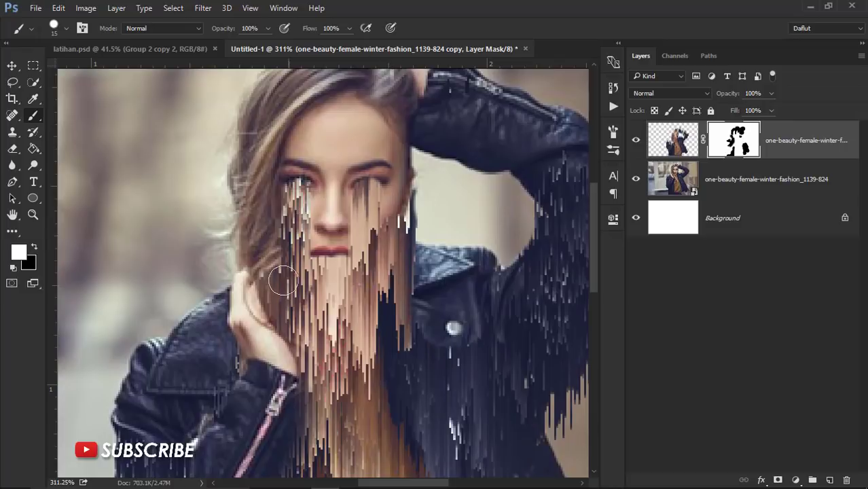
left_click_drag(284, 281, 265, 236)
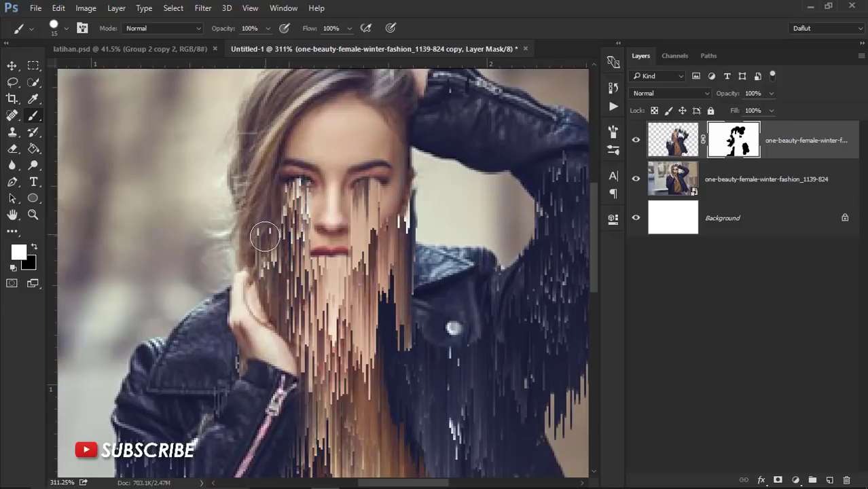
scroll(264, 236, "down", 3)
scroll(324, 186, "up", 2)
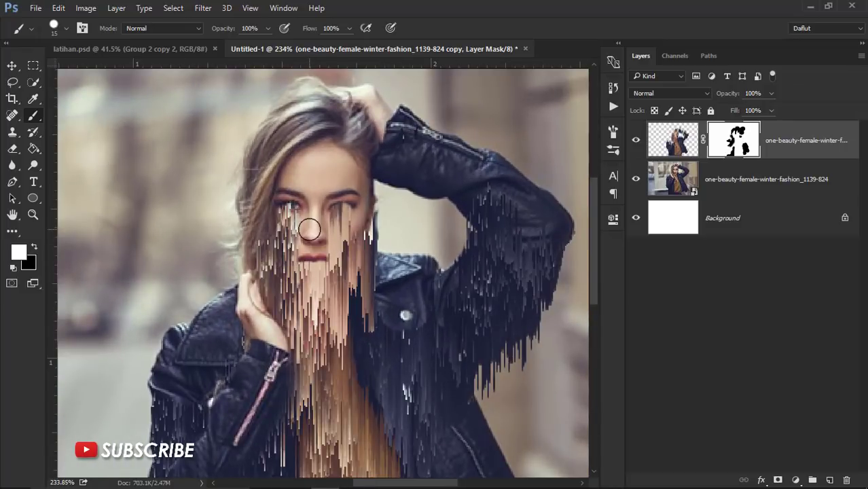
Switch the foreground colour back to black
left_click(37, 249)
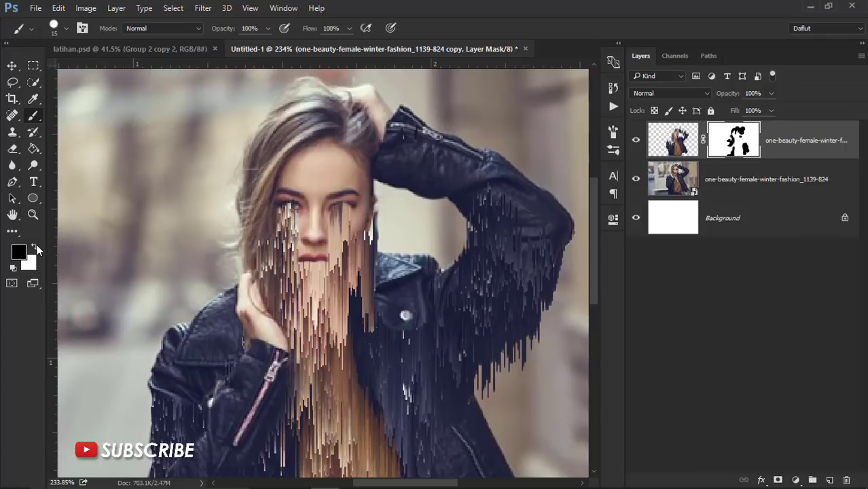
left_click(24, 253)
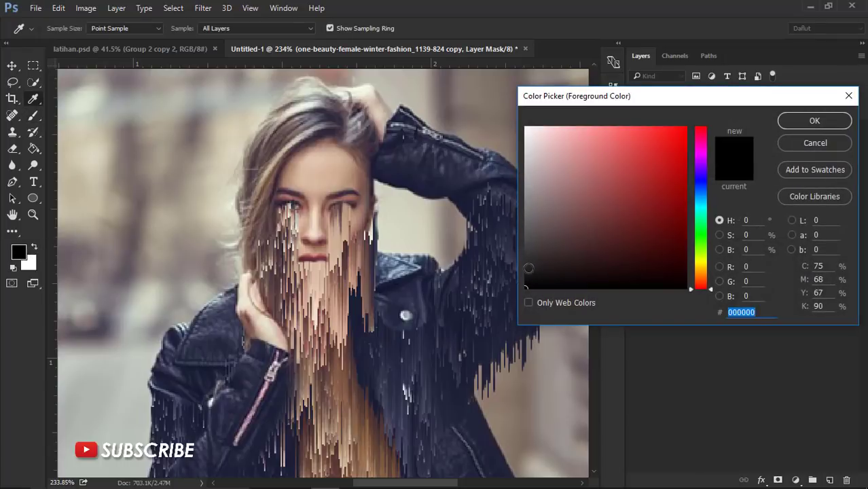
left_click(813, 121)
scroll(411, 217, "up", 1)
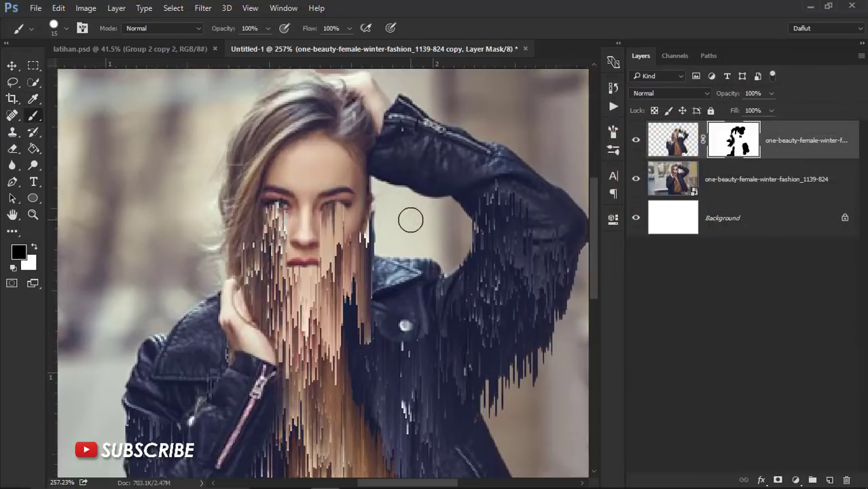
scroll(410, 217, "up", 1)
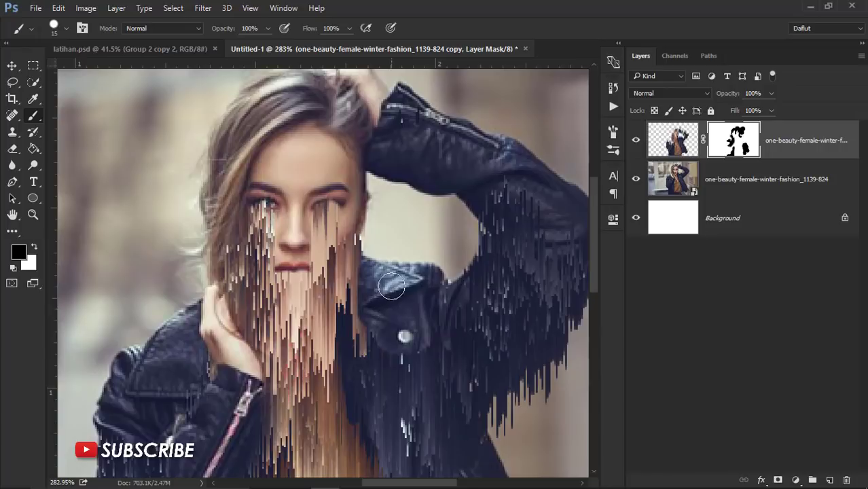
scroll(379, 225, "down", 1)
scroll(380, 225, "down", 1)
Pick the soft round brush tip with 0% hardness
right_click(380, 225)
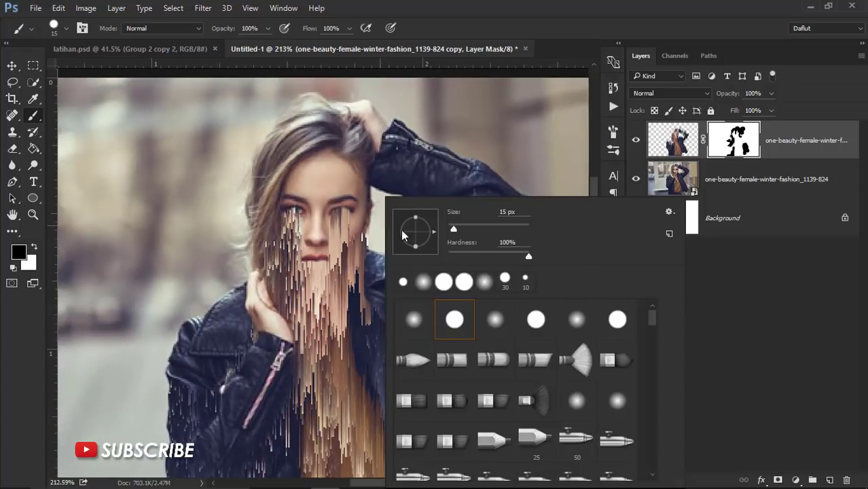
left_click(495, 321)
left_click(530, 1)
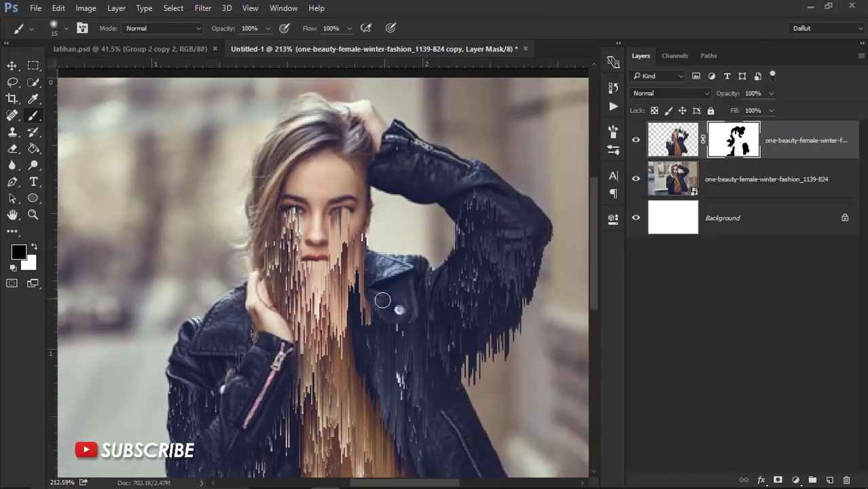
scroll(383, 300, "down", 3)
scroll(379, 289, "up", 1)
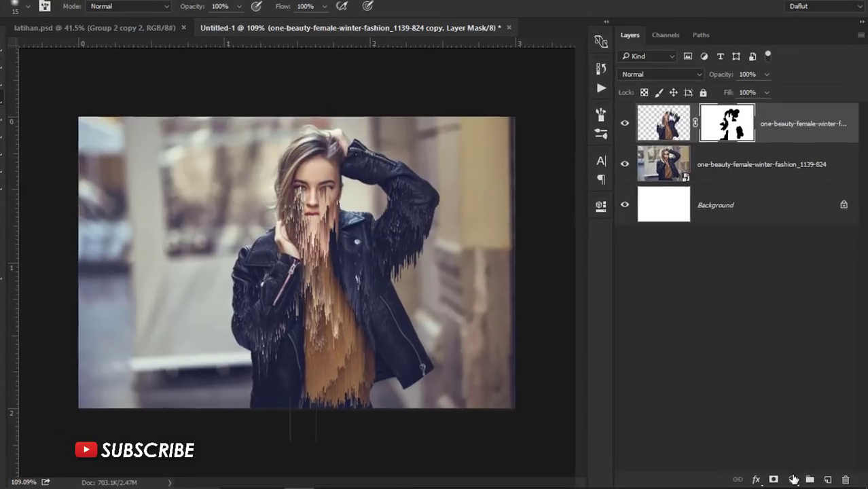
Add a Curves 1 adjustment layer and bow its curve down with two points
left_click(795, 479)
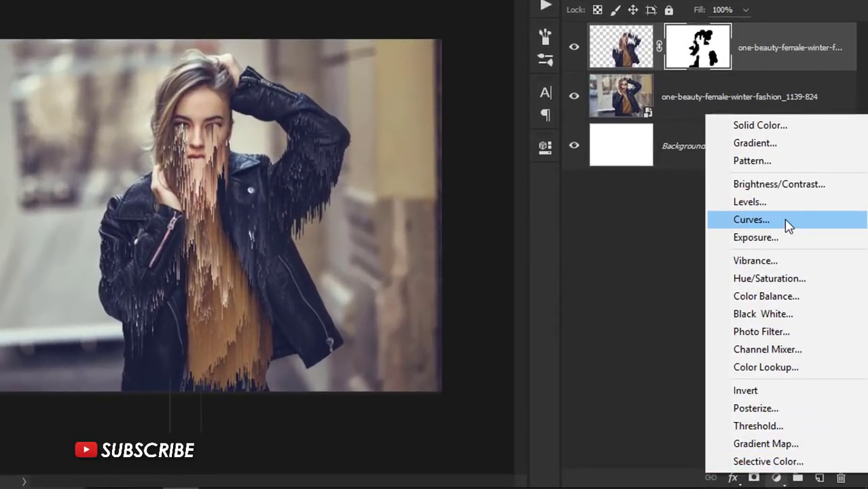
left_click(783, 218)
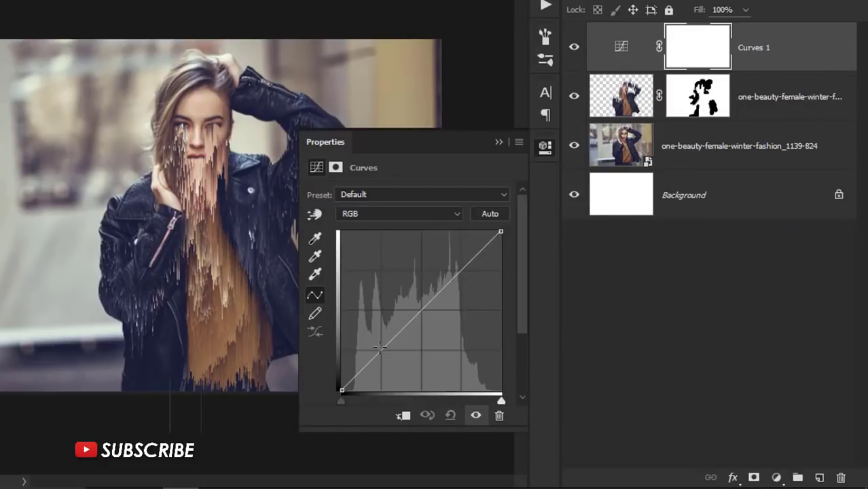
left_click_drag(380, 348, 395, 365)
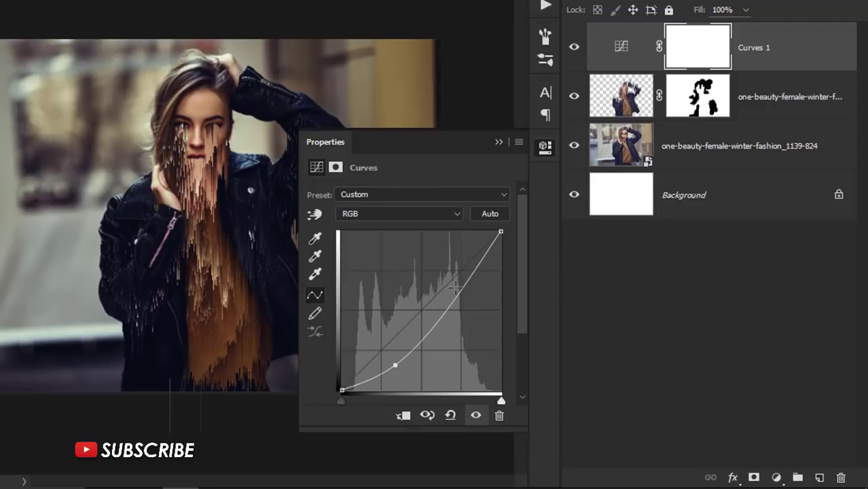
left_click_drag(461, 288, 461, 286)
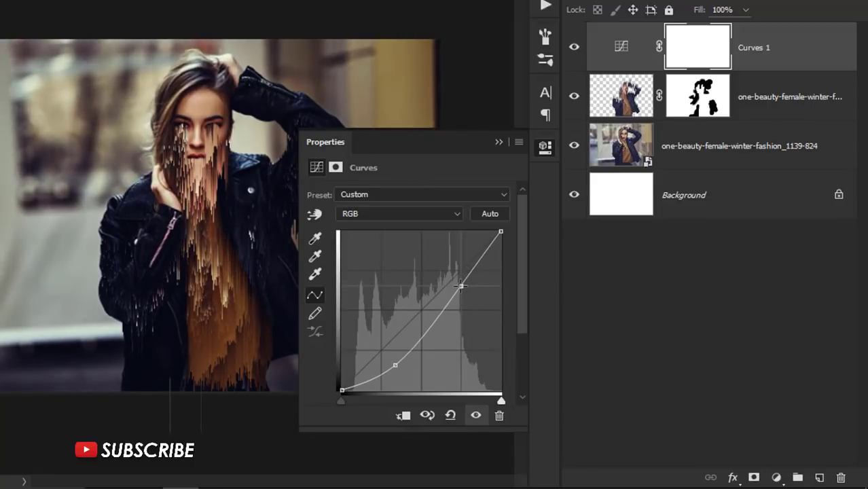
left_click(498, 141)
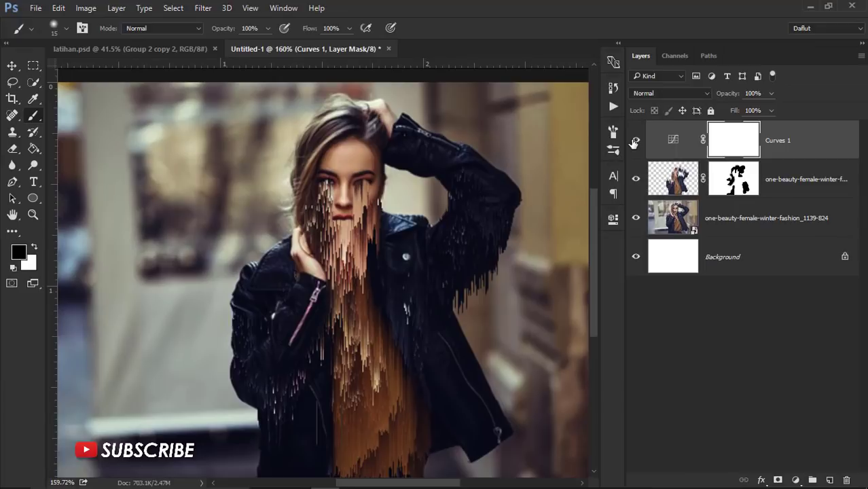
left_click(635, 141)
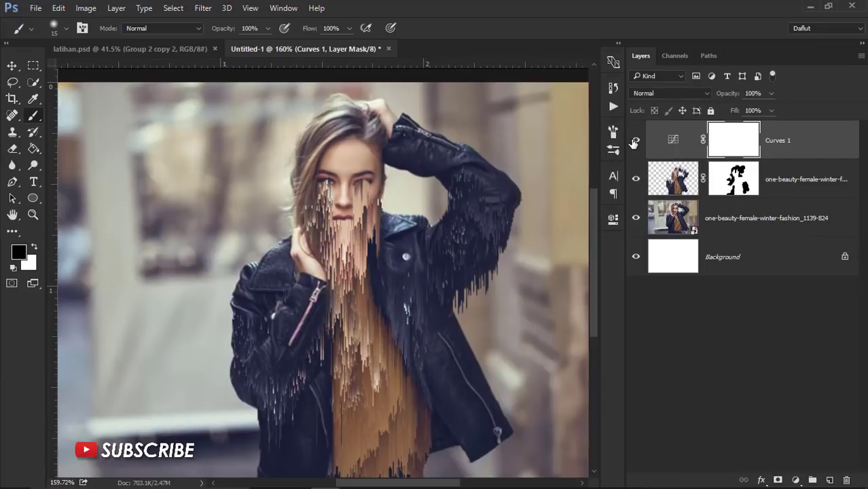
left_click(635, 142)
left_click(12, 65)
scroll(442, 281, "down", 3)
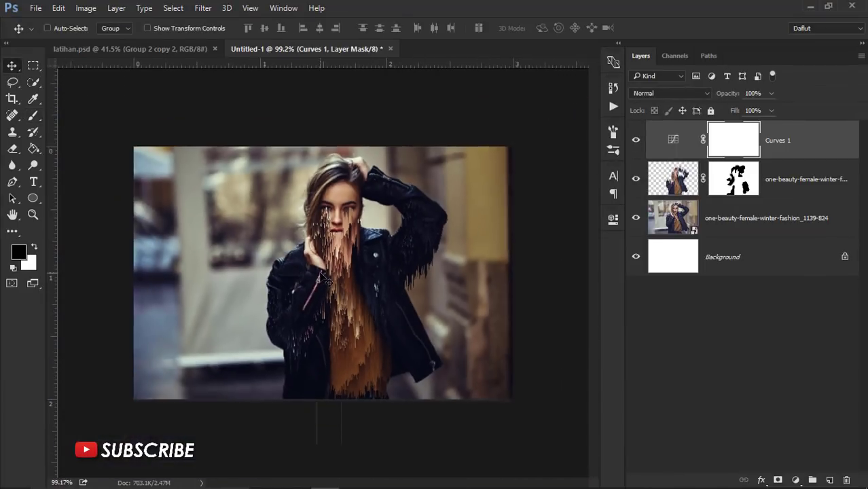
scroll(441, 280, "down", 1)
scroll(441, 281, "up", 1)
scroll(469, 281, "up", 1)
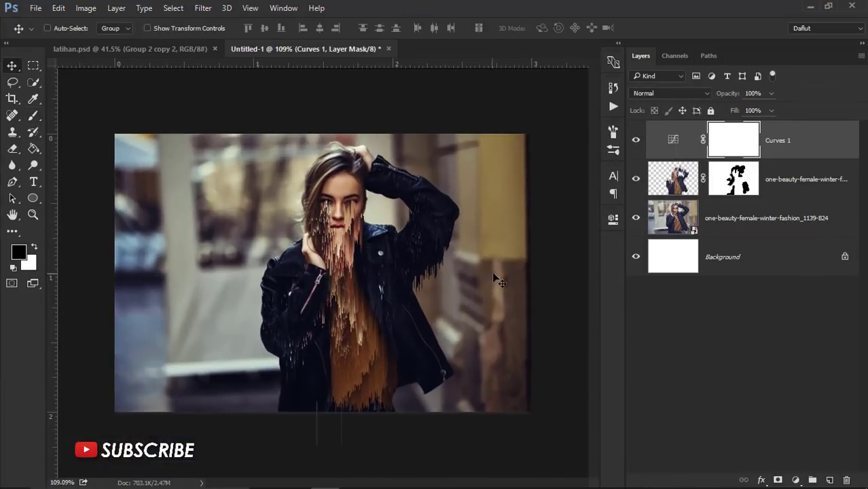